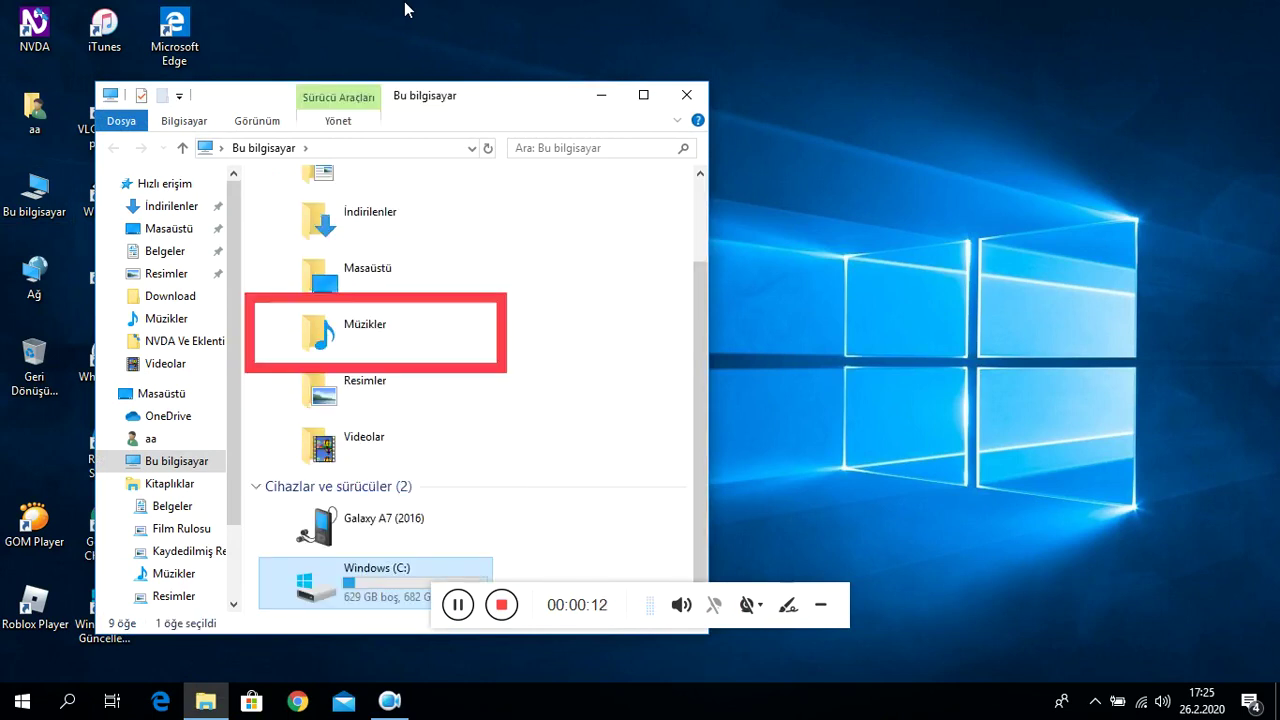
Open the Phone storage of the Galaxy A7 (2016) device.
{"action": "key", "text": "Up"}
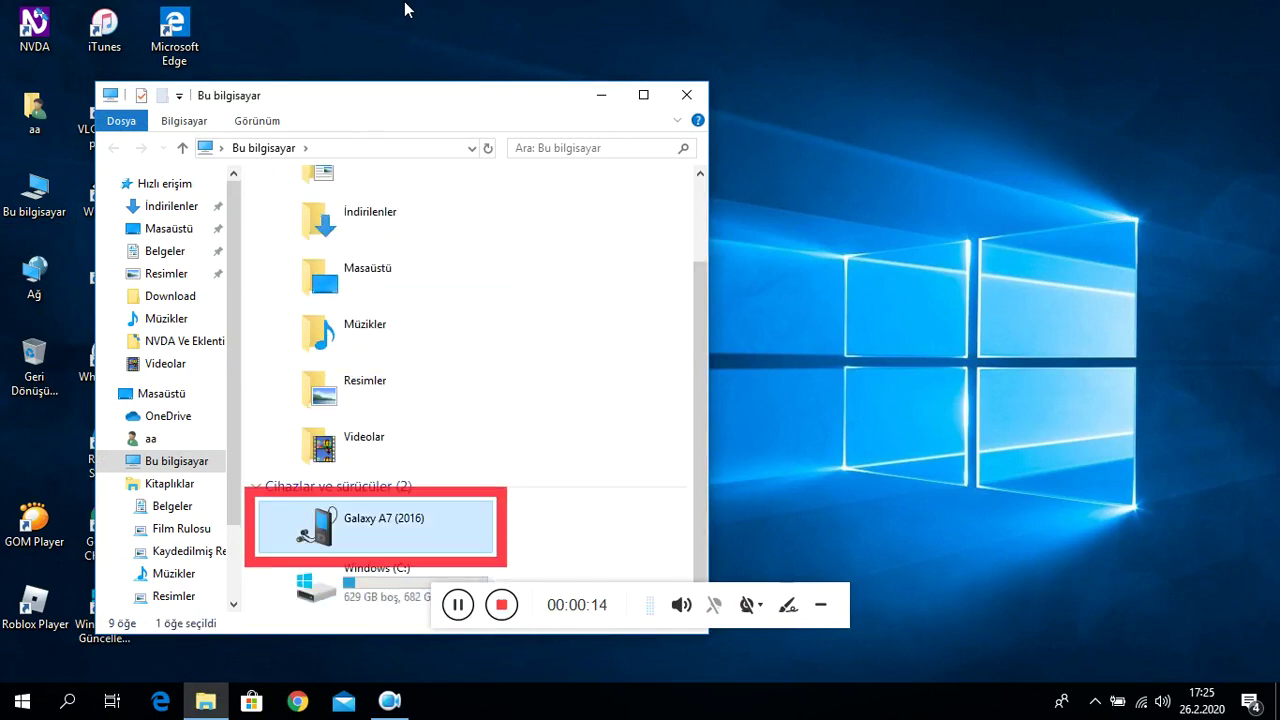
{"action": "key", "text": "Return"}
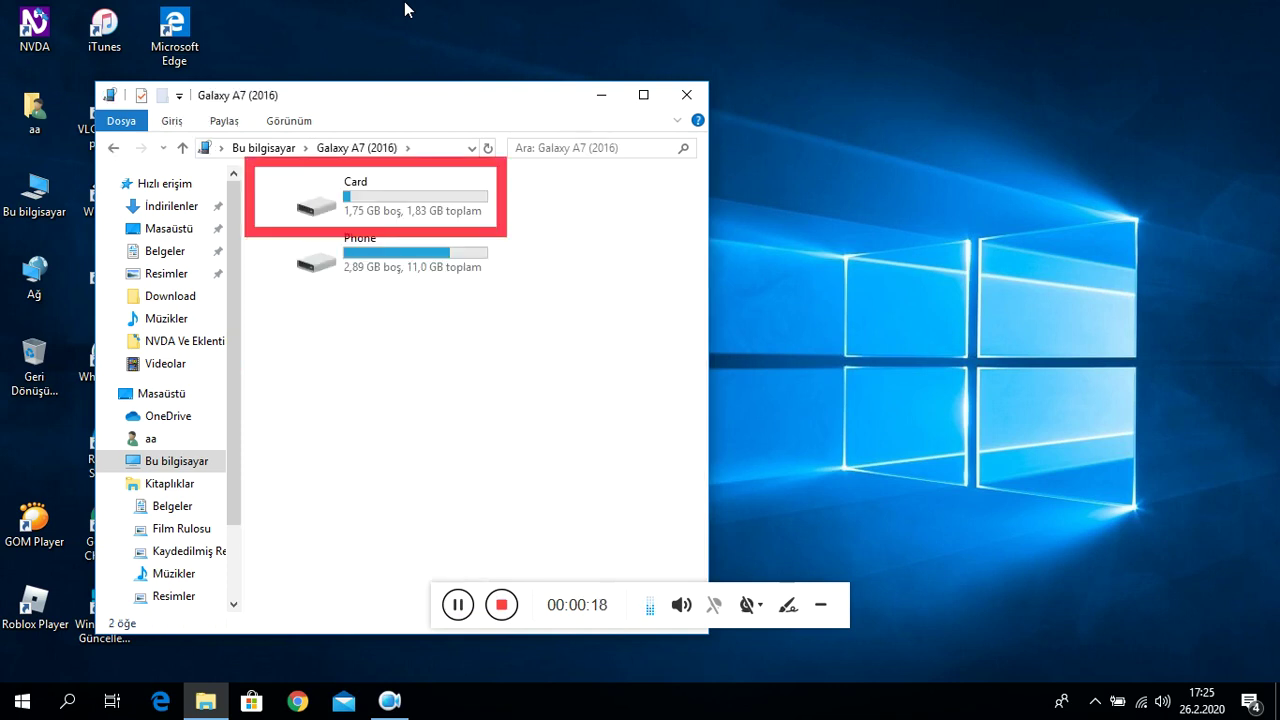
{"action": "key", "text": "Down"}
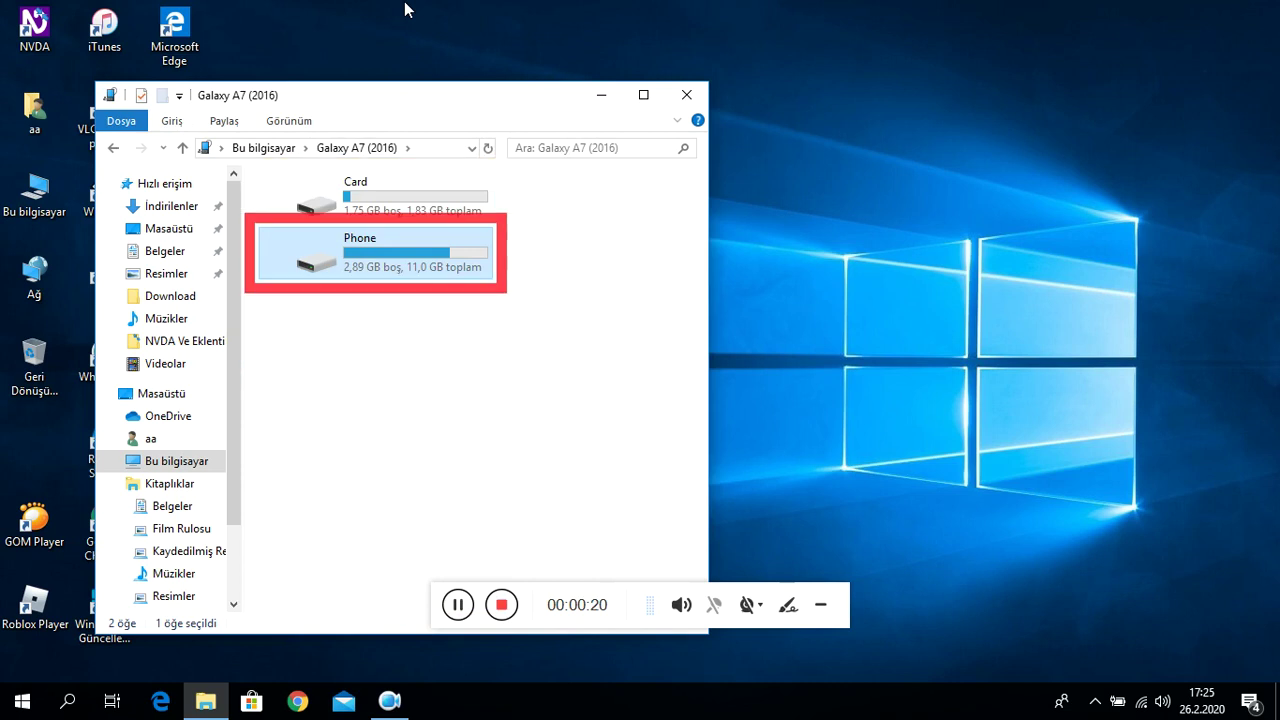
{"action": "key", "text": "Return"}
Open the Download folder in the phone's storage.
{"action": "key", "text": "Up"}
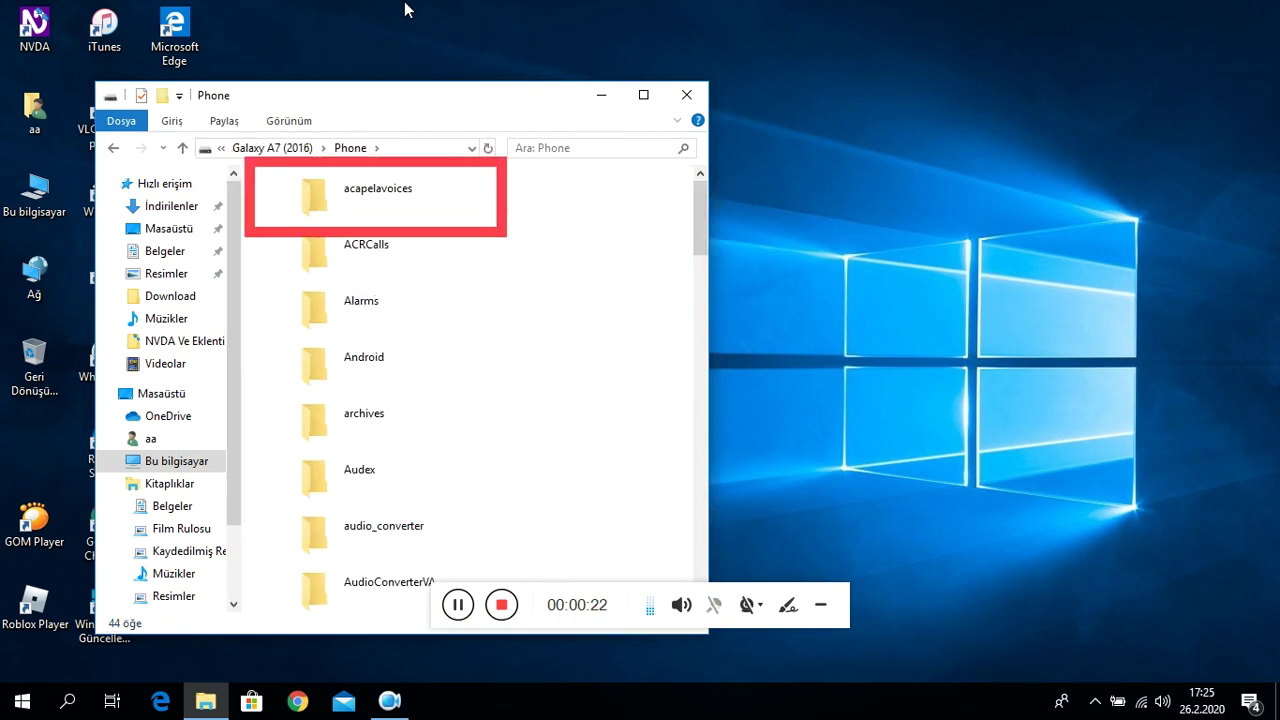
{"action": "key", "text": "Down"}
{"action": "key", "text": "Down"}
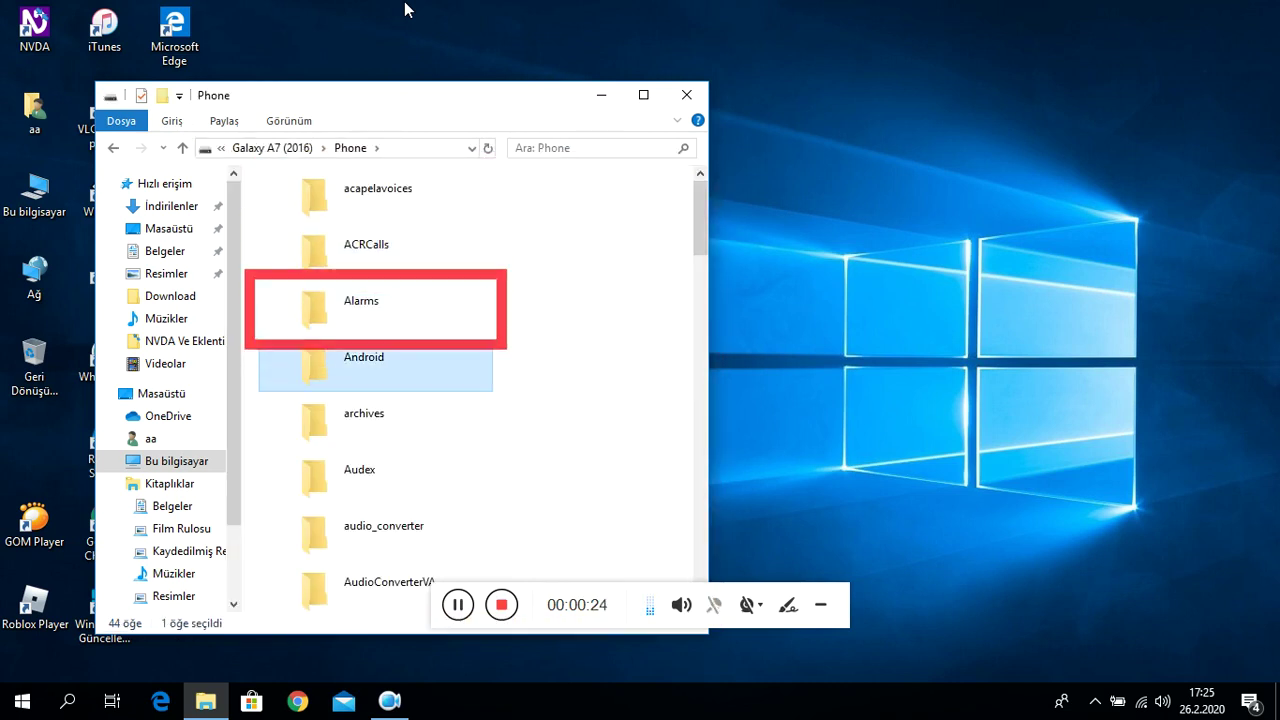
{"action": "key", "text": "Down"}
{"action": "key", "text": "Down"}
{"action": "key", "text": "Down"}
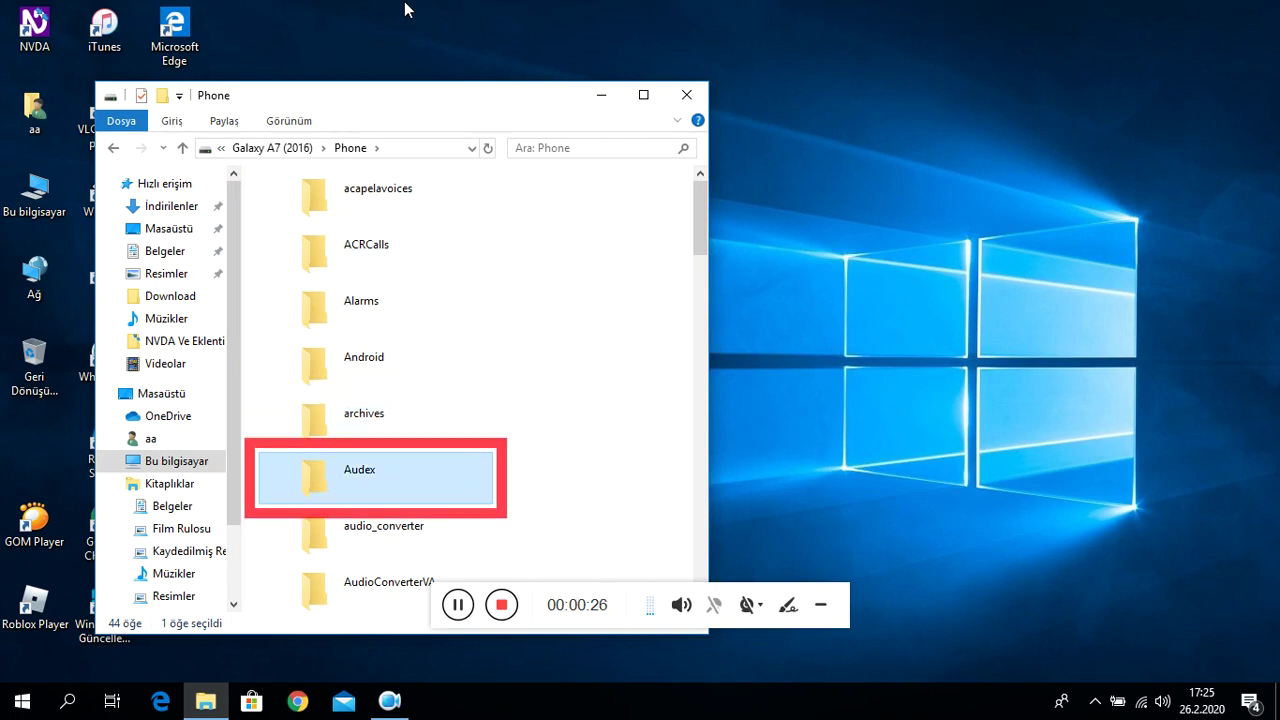
{"action": "key", "text": "Down"}
{"action": "key", "text": "Down"}
{"action": "key", "text": "Down"}
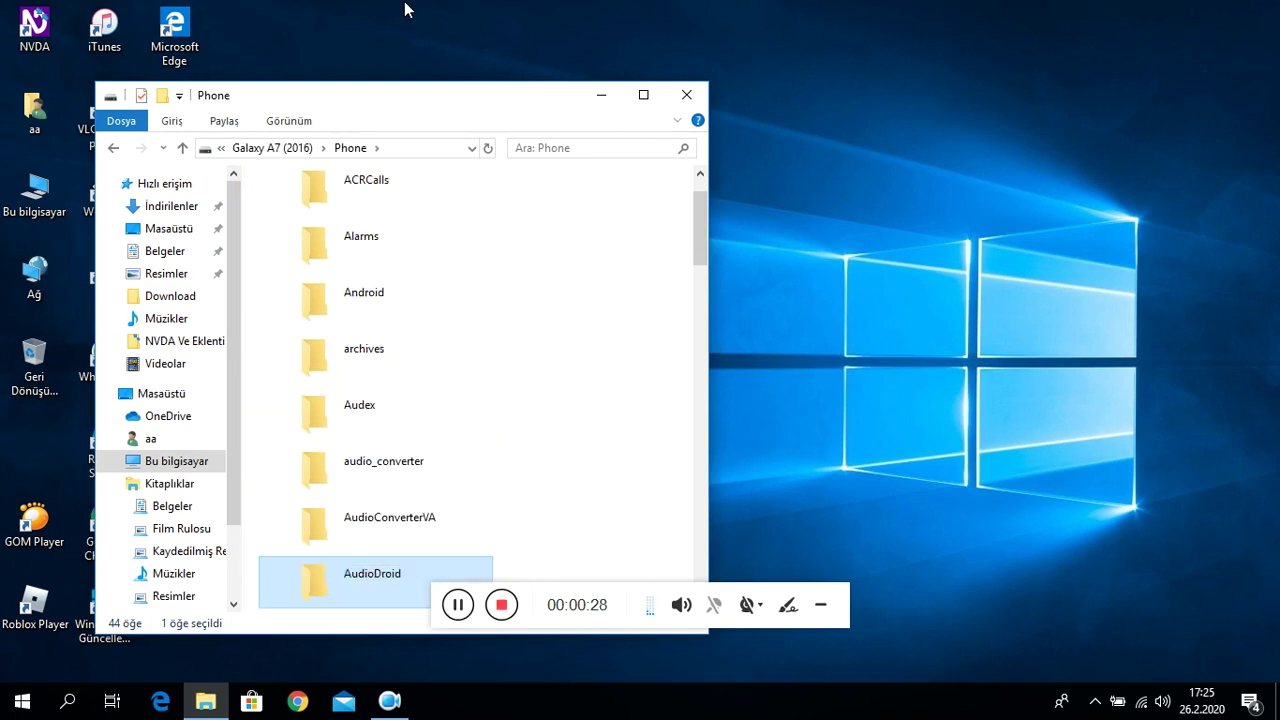
{"action": "key", "text": "Down"}
{"action": "key", "text": "Down"}
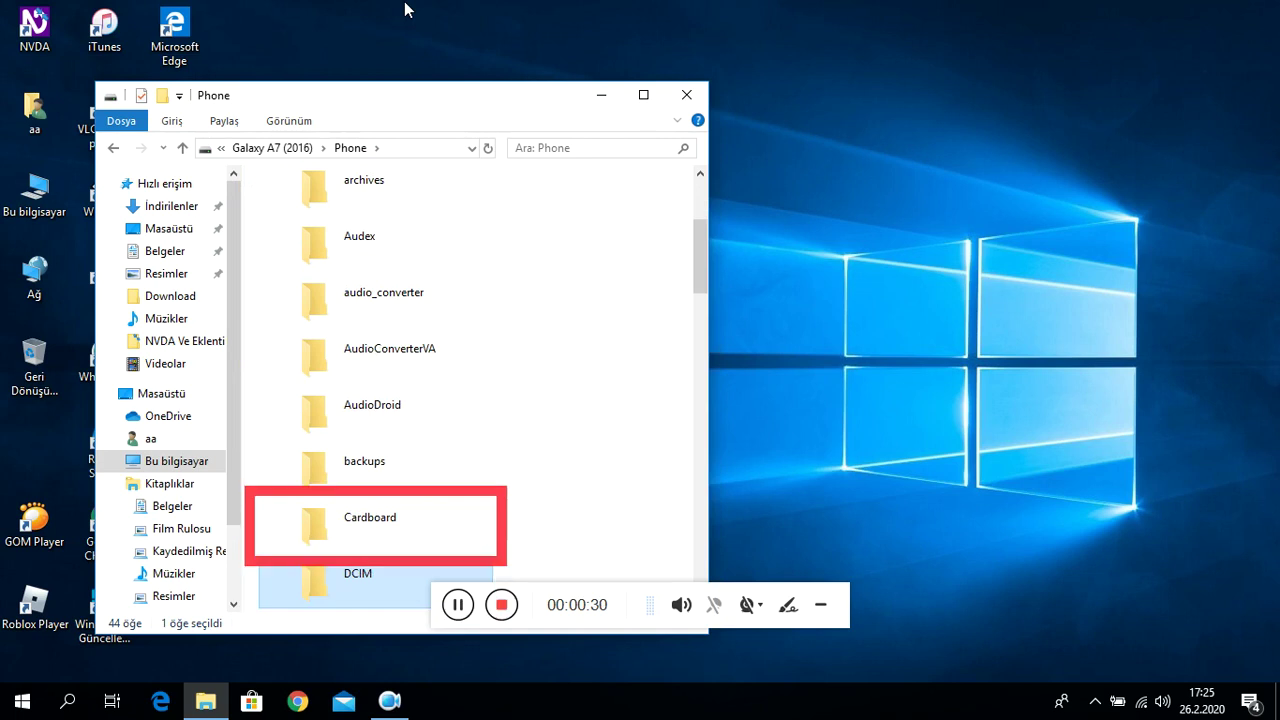
{"action": "key", "text": "Down"}
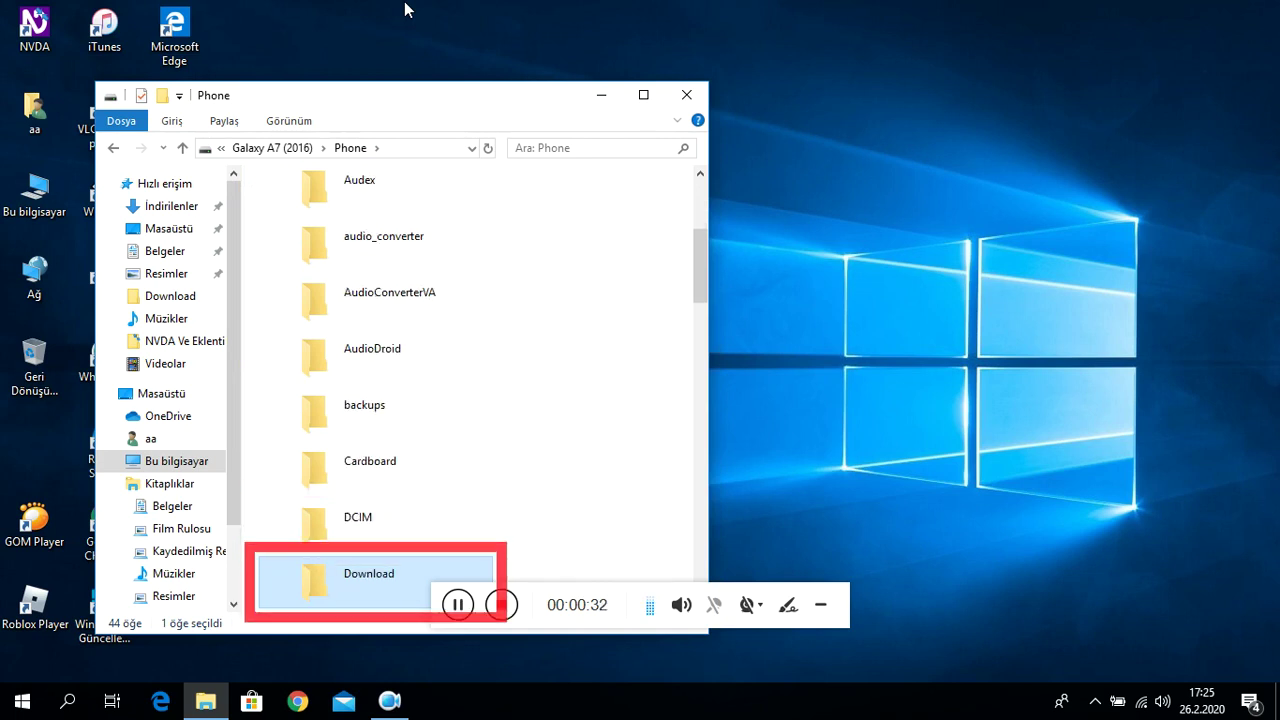
{"action": "key", "text": "Return"}
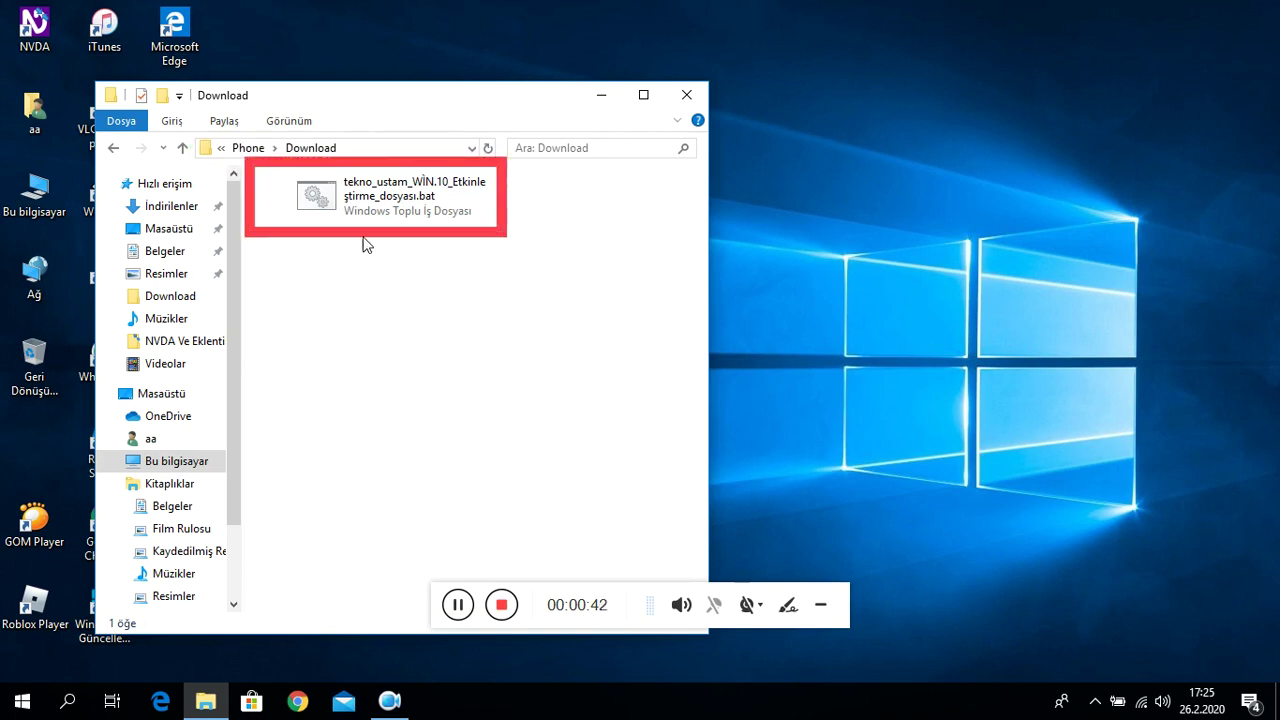
Run the batch file tekno_ustam_WİN.10_Etkinleştirme_dosyası.bat as administrator.
{"action": "left_click", "coordinate": [381, 188]}
{"action": "right_click", "coordinate": [382, 190]}
{"action": "key", "text": "Down"}
{"action": "key", "text": "Down"}
{"action": "key", "text": "Down"}
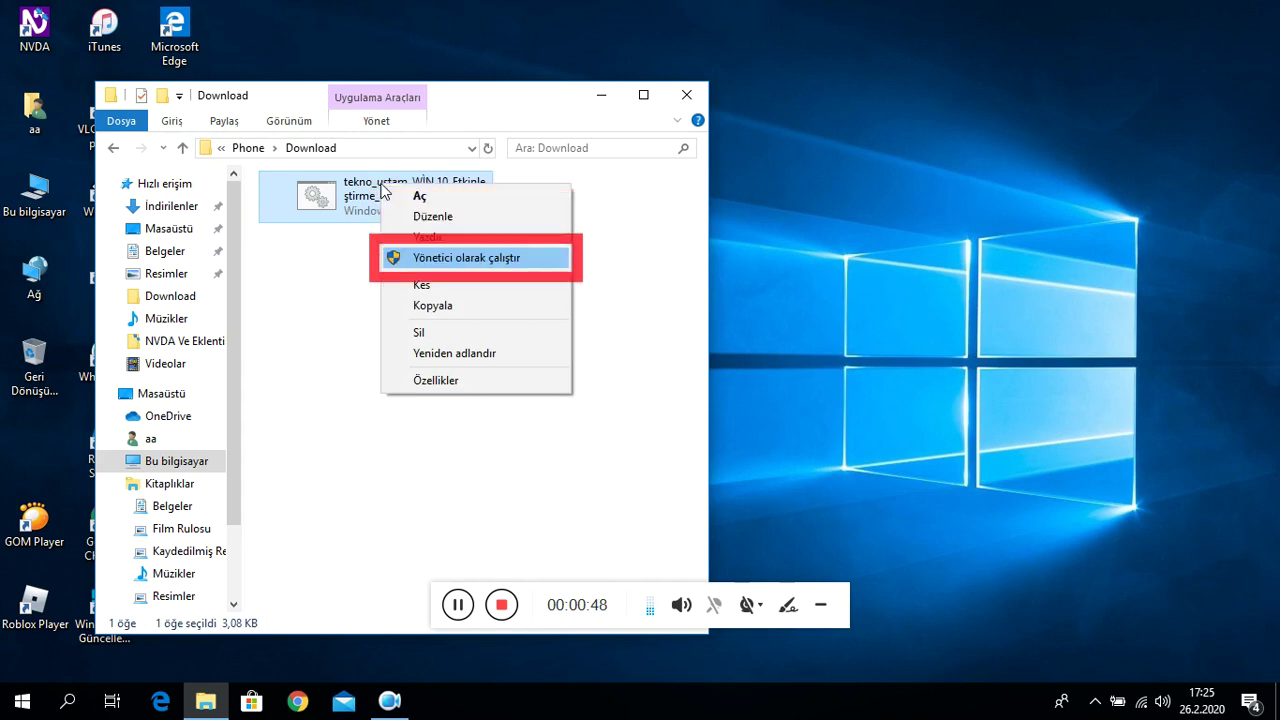
{"action": "key", "text": "Return"}
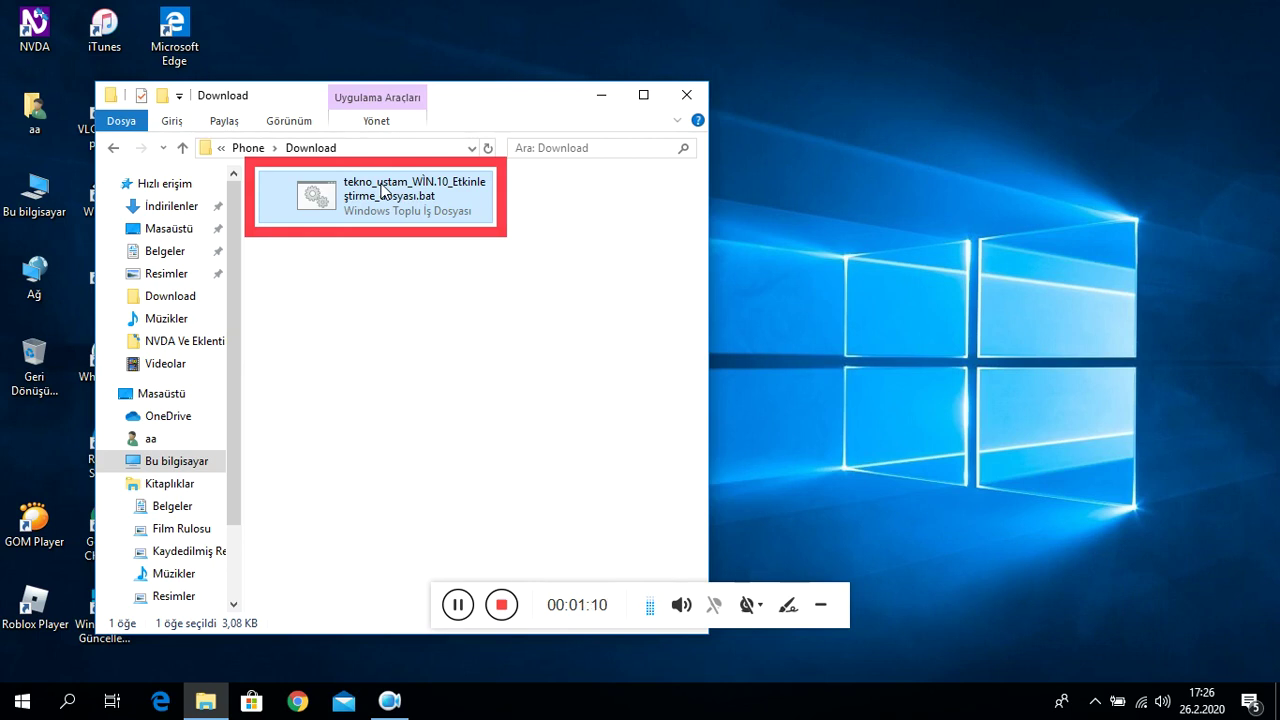
Show the desktop, then search for "windows d" and open Windows Defender ayarları.
{"action": "key", "text": "super+d"}
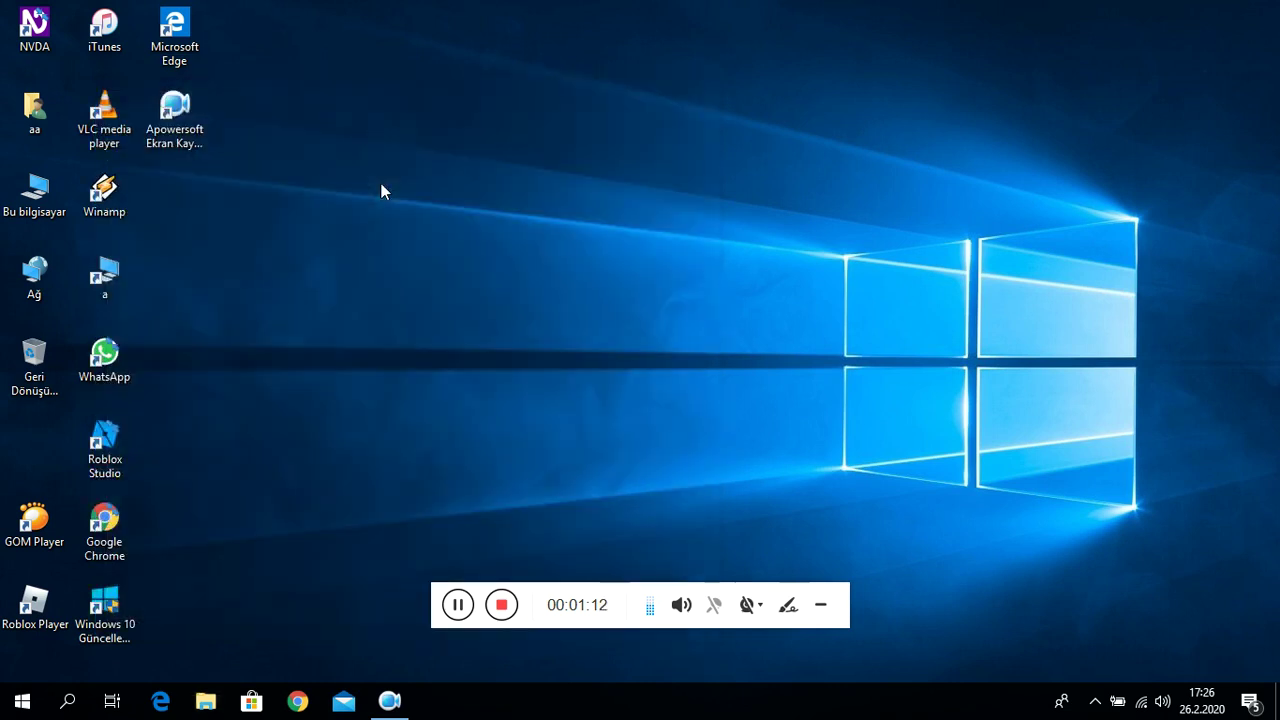
{"action": "key", "text": "super"}
{"action": "type", "text": "w"}
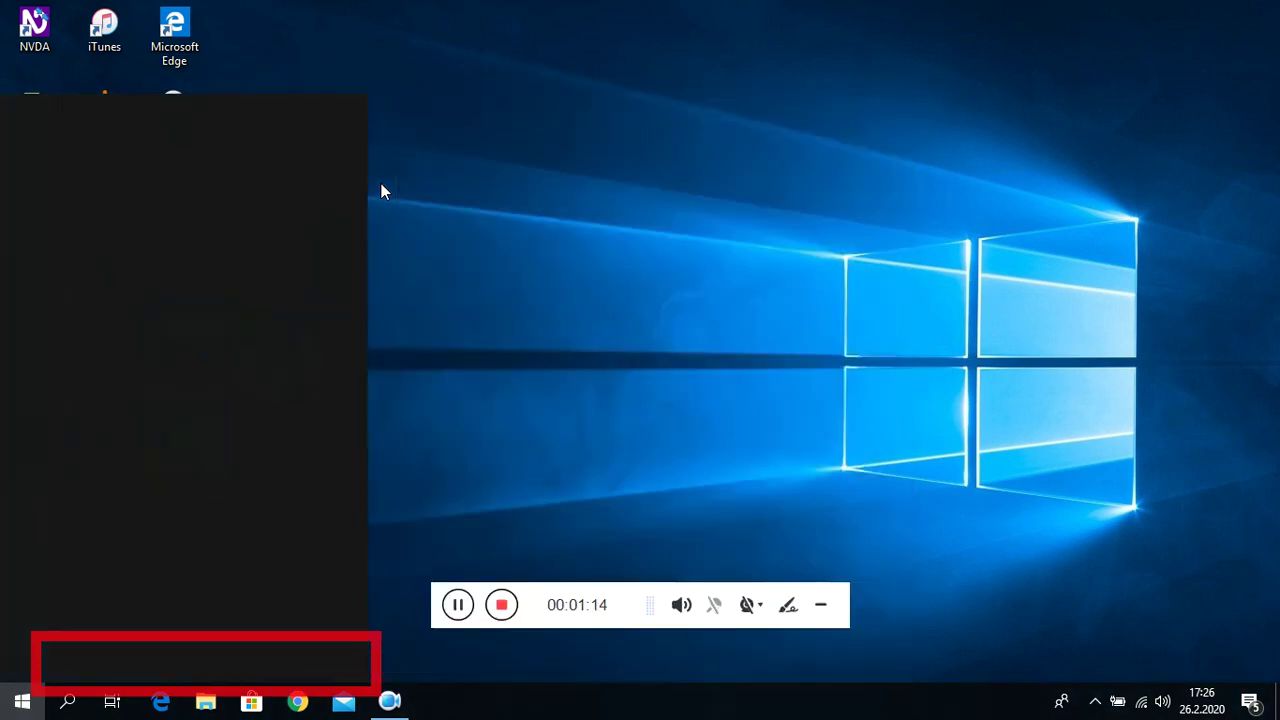
{"action": "type", "text": "i"}
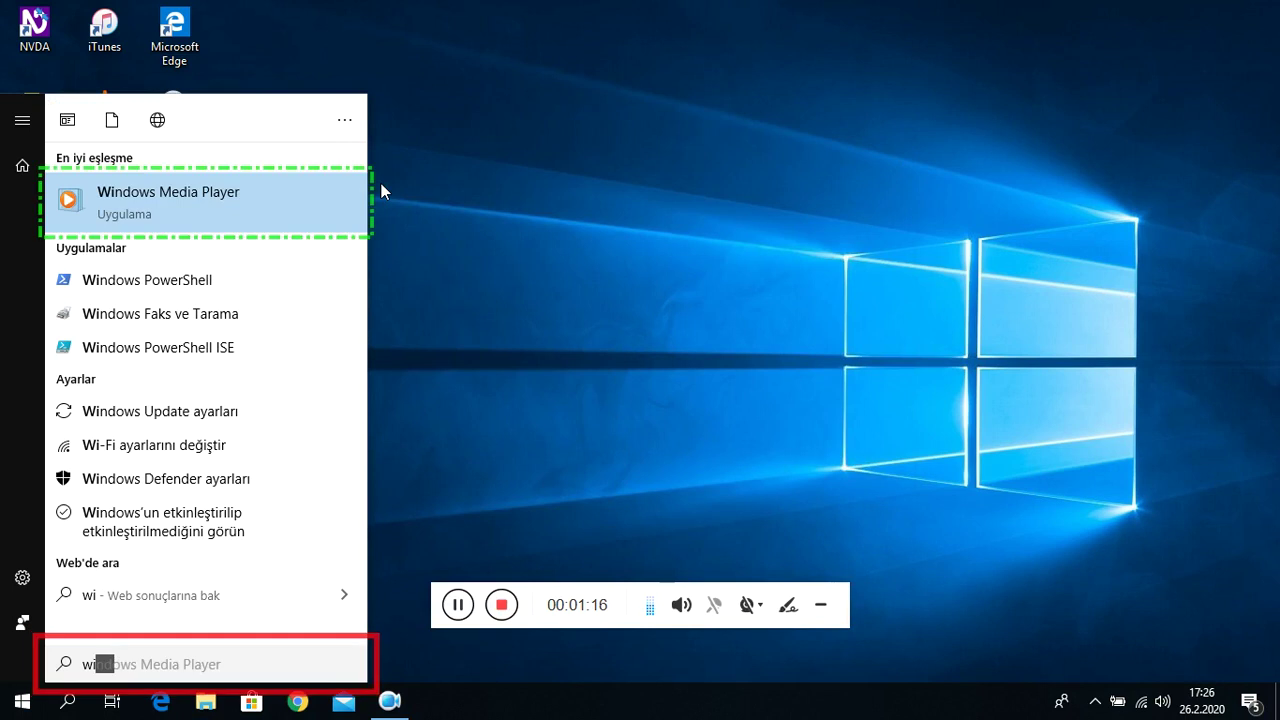
{"action": "type", "text": "ndo"}
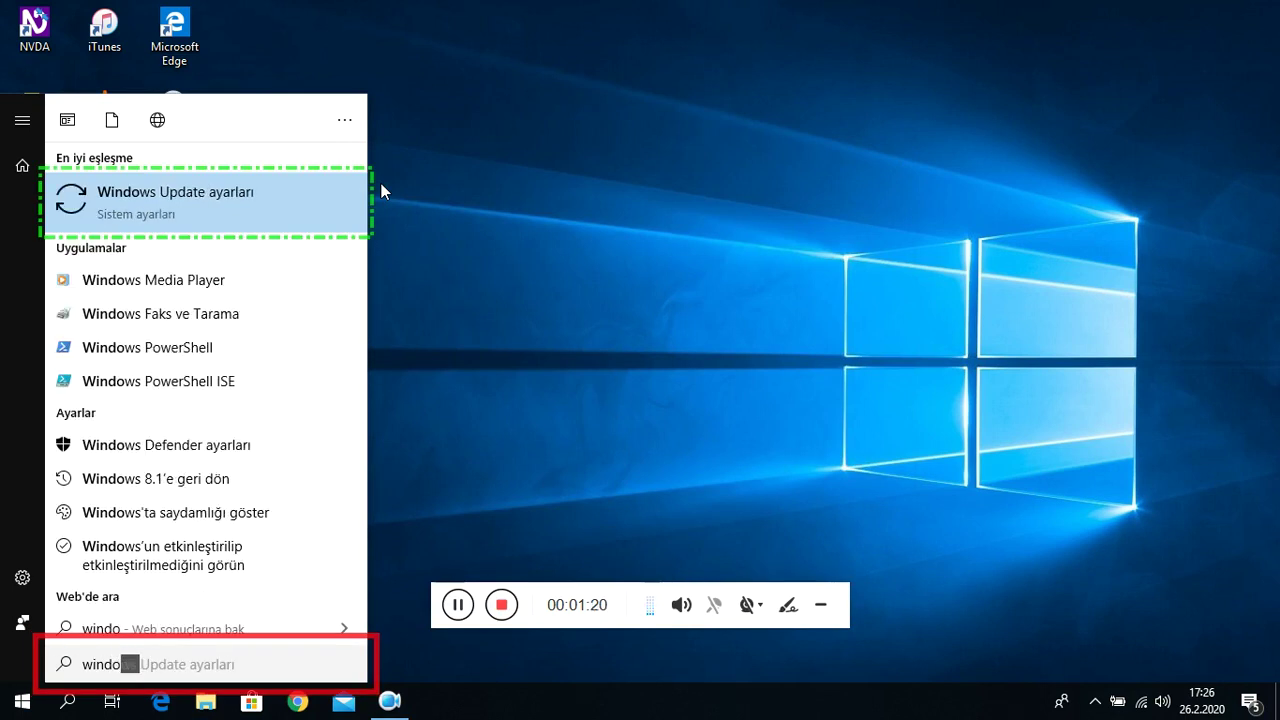
{"action": "type", "text": "ws "}
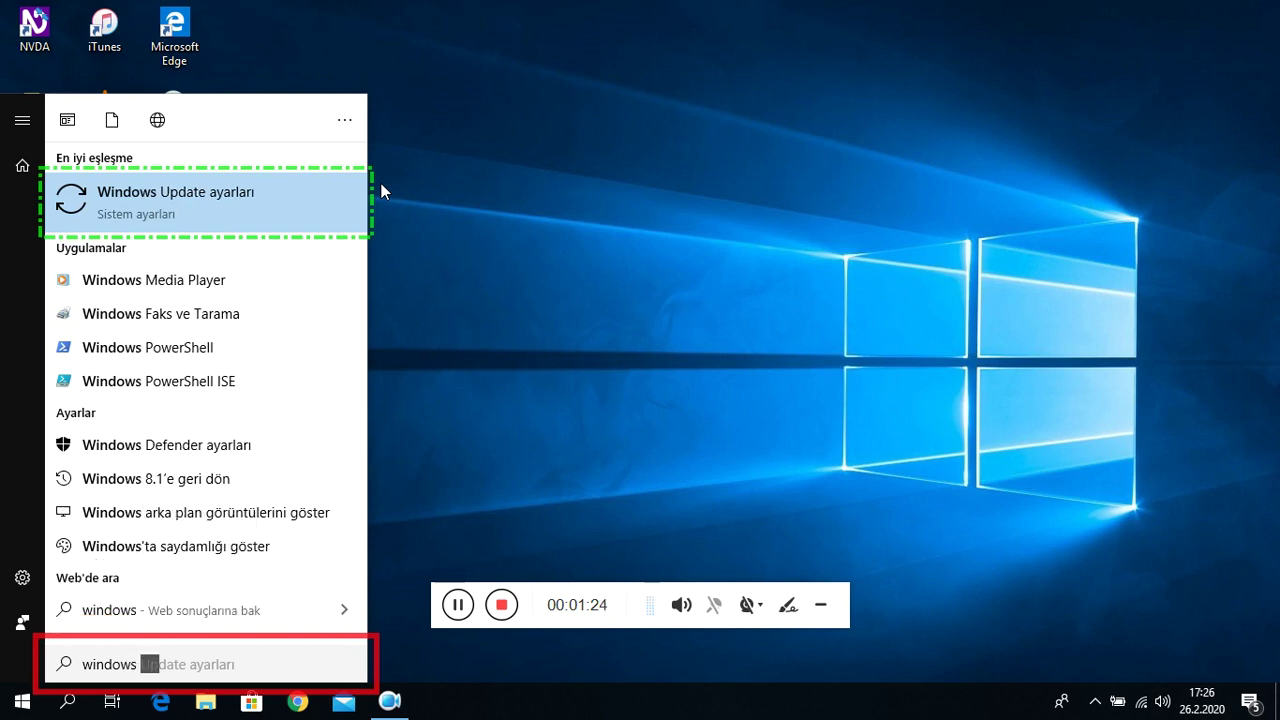
{"action": "type", "text": "d"}
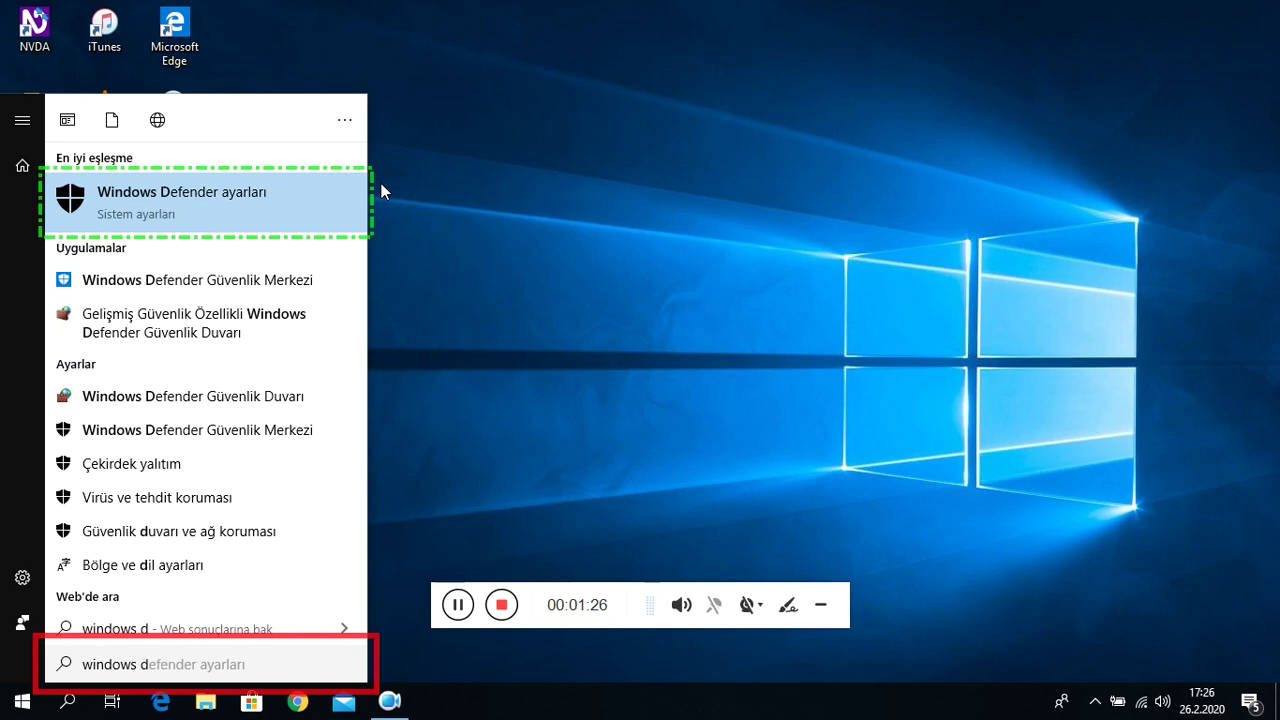
{"action": "key", "text": "Return"}
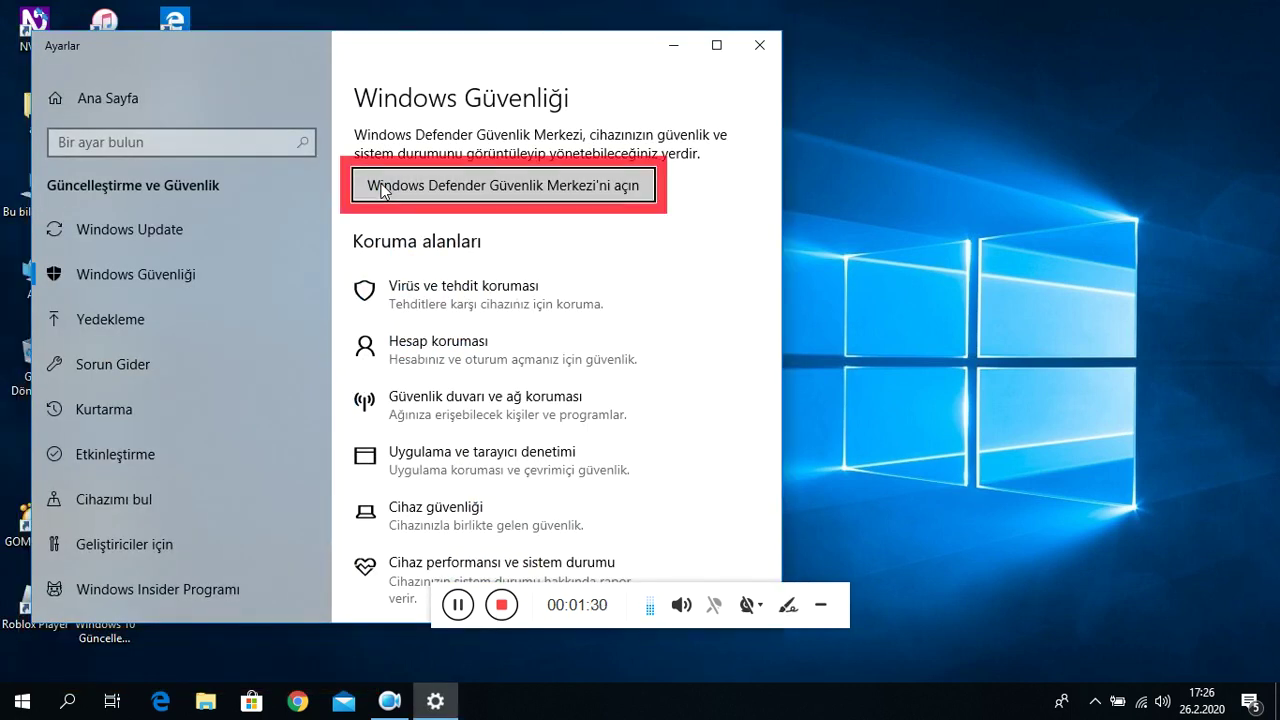
Open Virüs ve tehdit koruması from the protection areas of the Windows Güvenliği page.
{"action": "key", "text": "Tab"}
{"action": "key", "text": "Tab"}
{"action": "key", "text": "Tab"}
{"action": "key", "text": "Tab"}
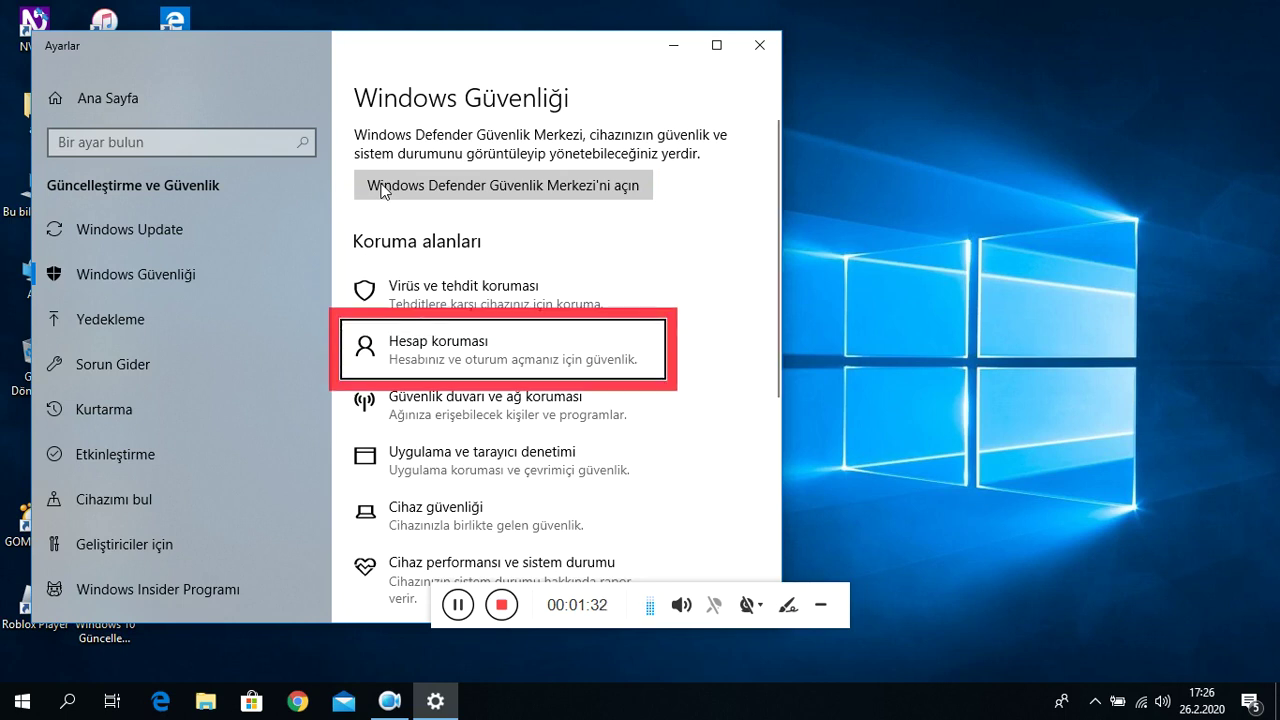
{"action": "key", "text": "Tab"}
{"action": "key", "text": "Tab"}
{"action": "key", "text": "Tab"}
{"action": "key", "text": "Tab"}
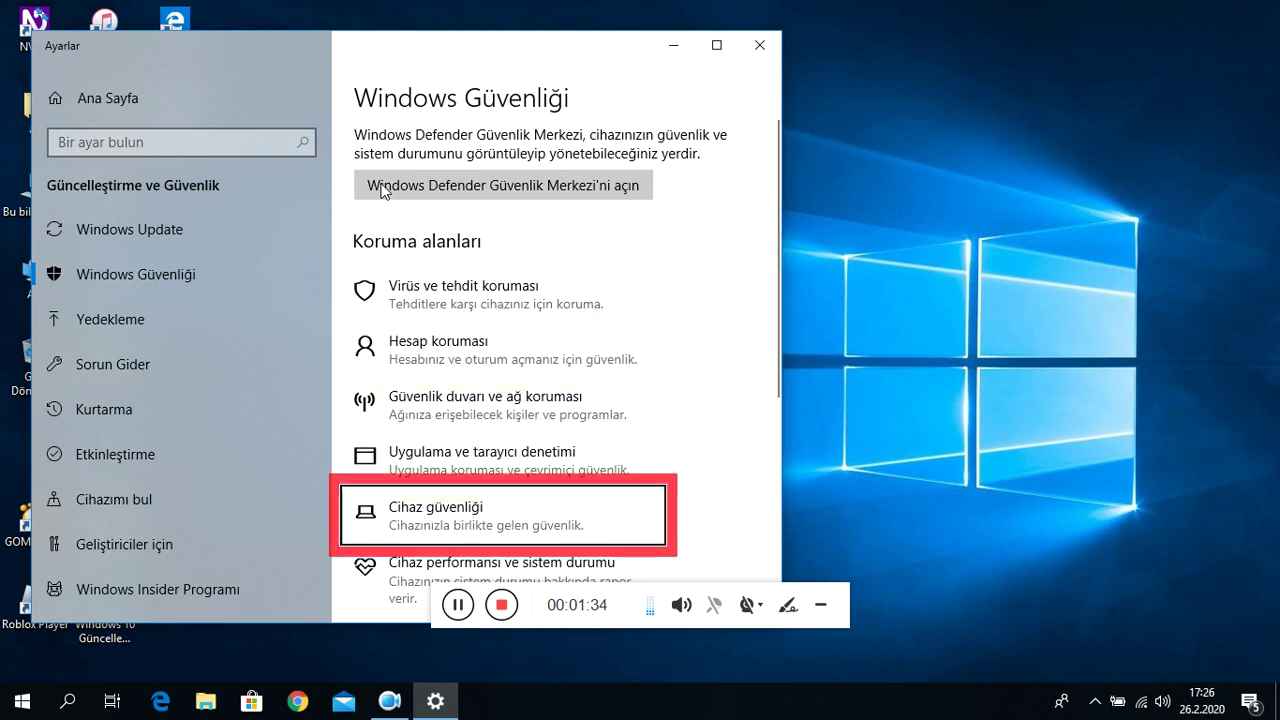
{"action": "key", "text": "Tab"}
{"action": "key", "text": "Tab"}
{"action": "key", "text": "Tab"}
{"action": "key", "text": "Tab"}
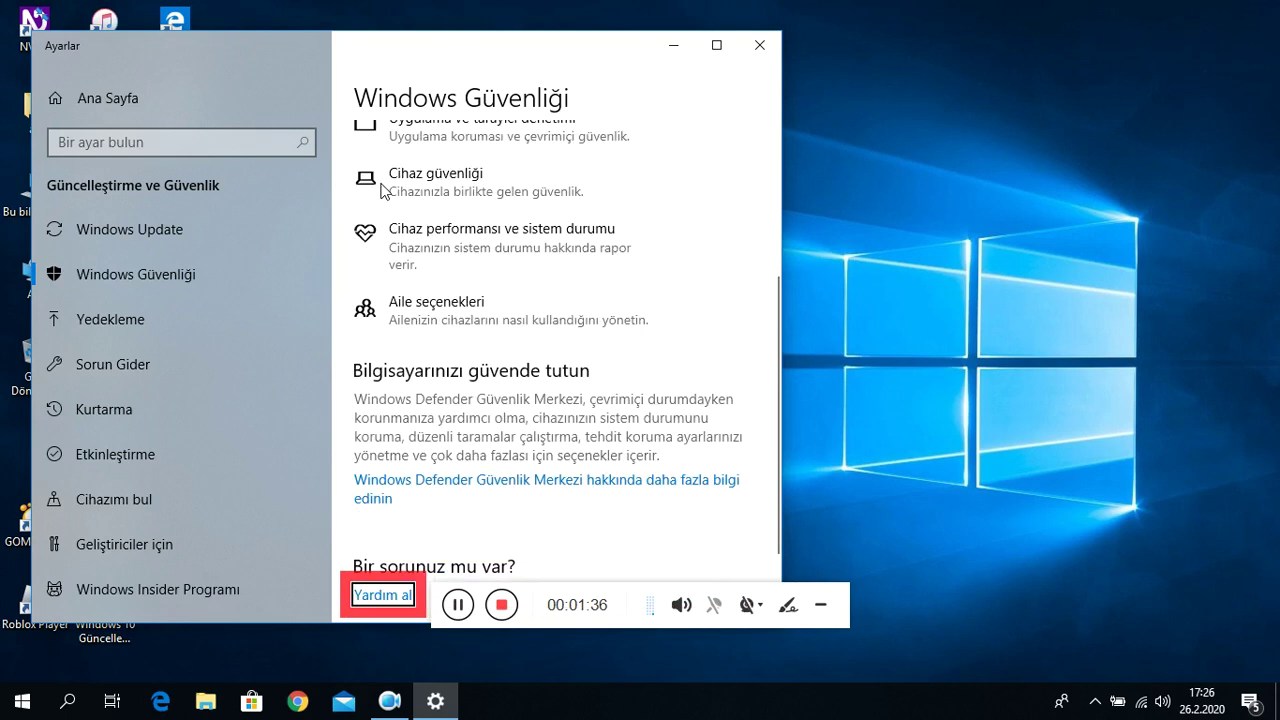
{"action": "key", "text": "Tab"}
{"action": "key", "text": "Tab"}
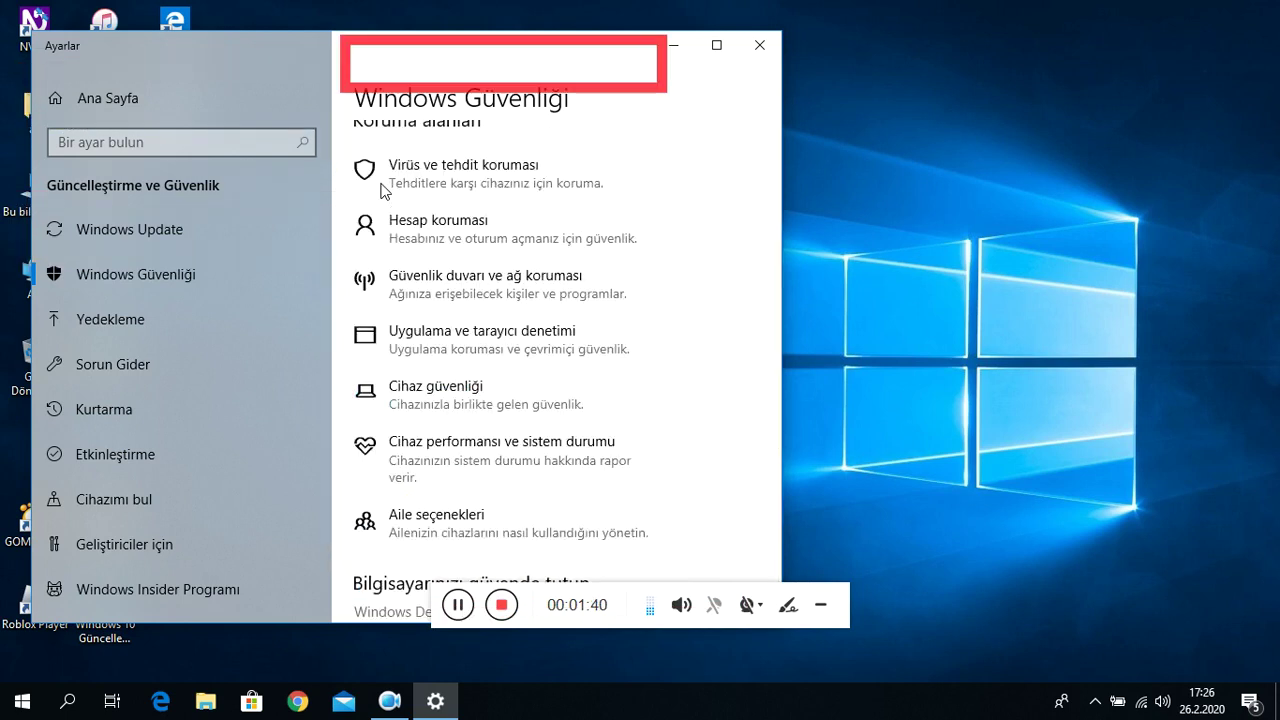
{"action": "key", "text": "Tab"}
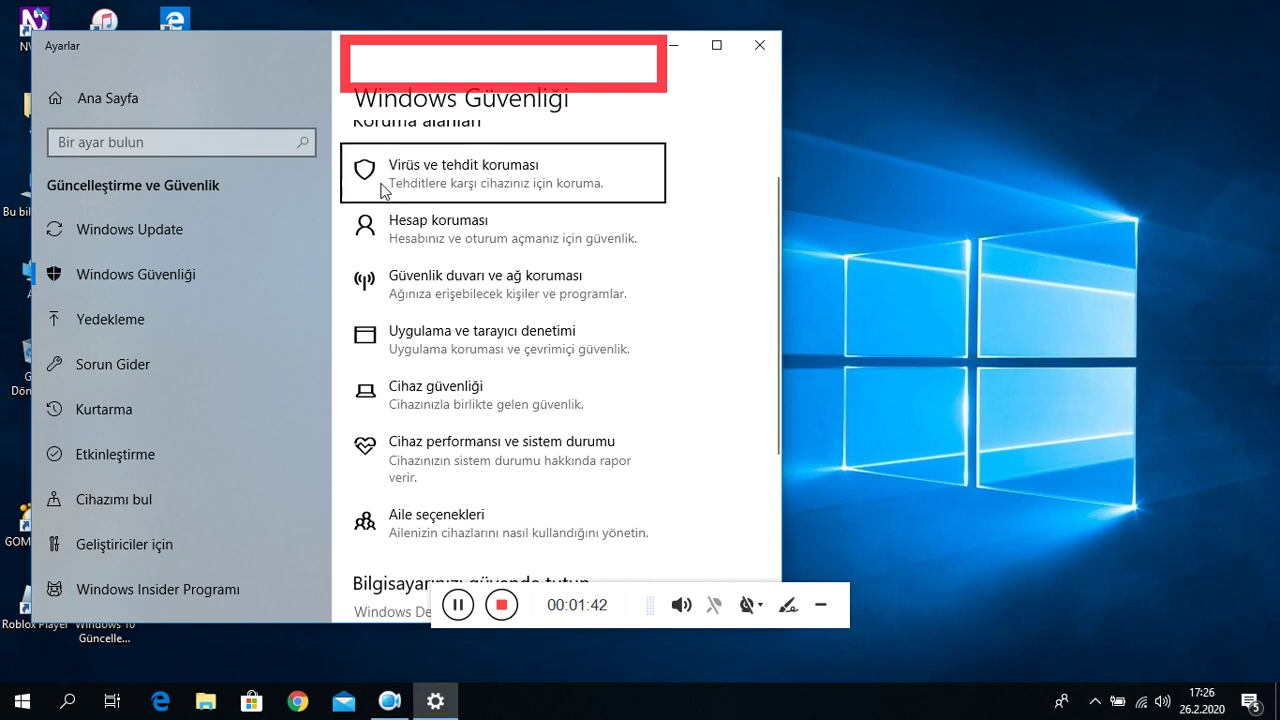
{"action": "key", "text": "Return"}
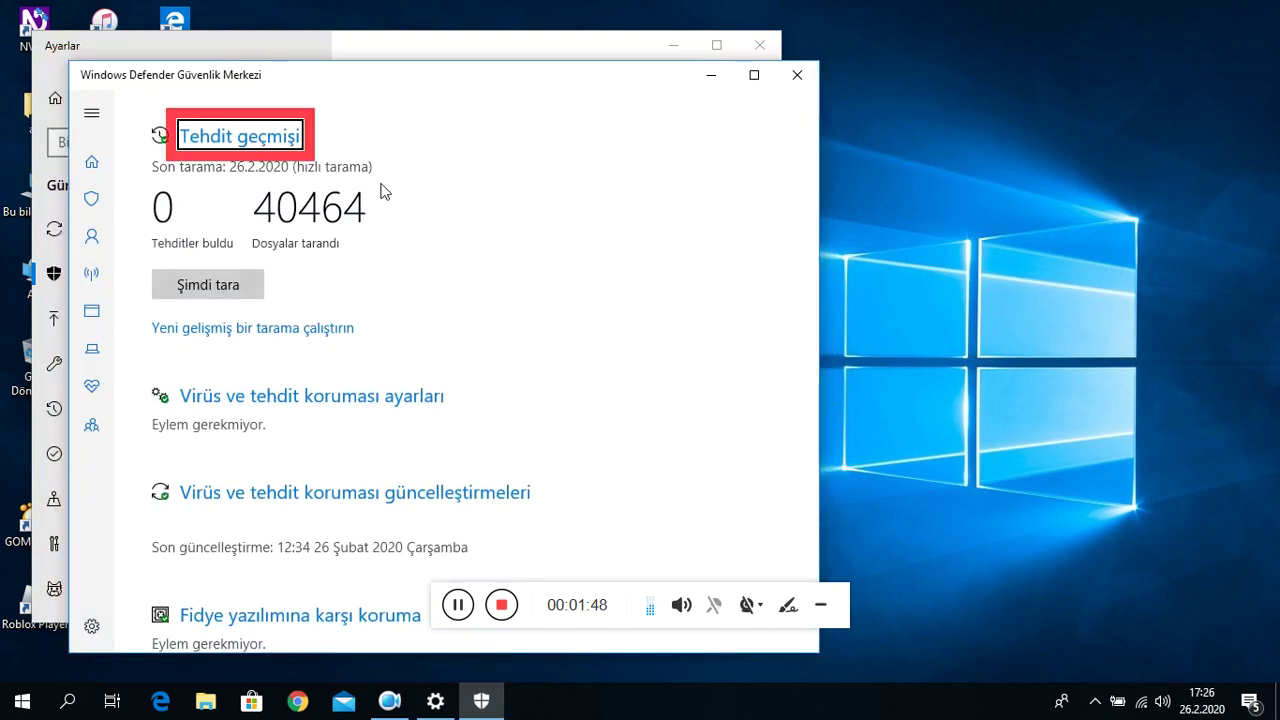
Open Virüs ve tehdit koruması ayarları in Windows Defender Güvenlik Merkezi.
{"action": "key", "text": "Tab"}
{"action": "key", "text": "Tab"}
{"action": "key", "text": "Tab"}
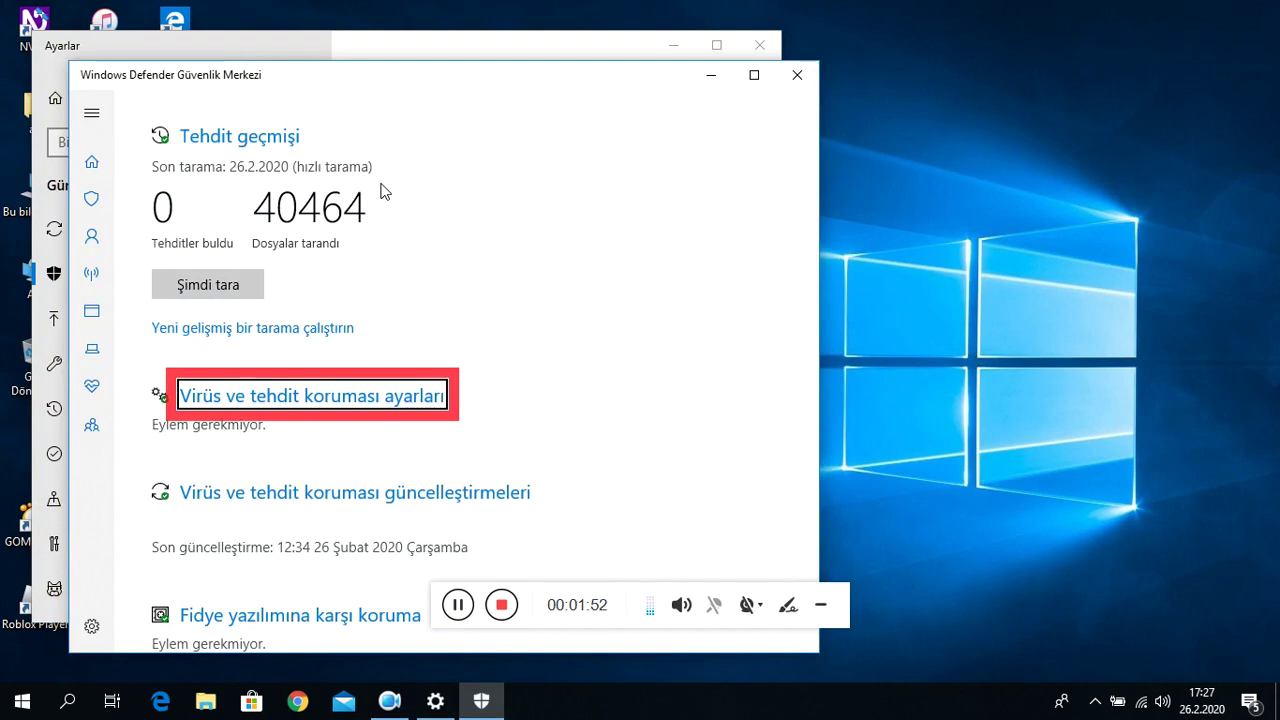
{"action": "key", "text": "Tab"}
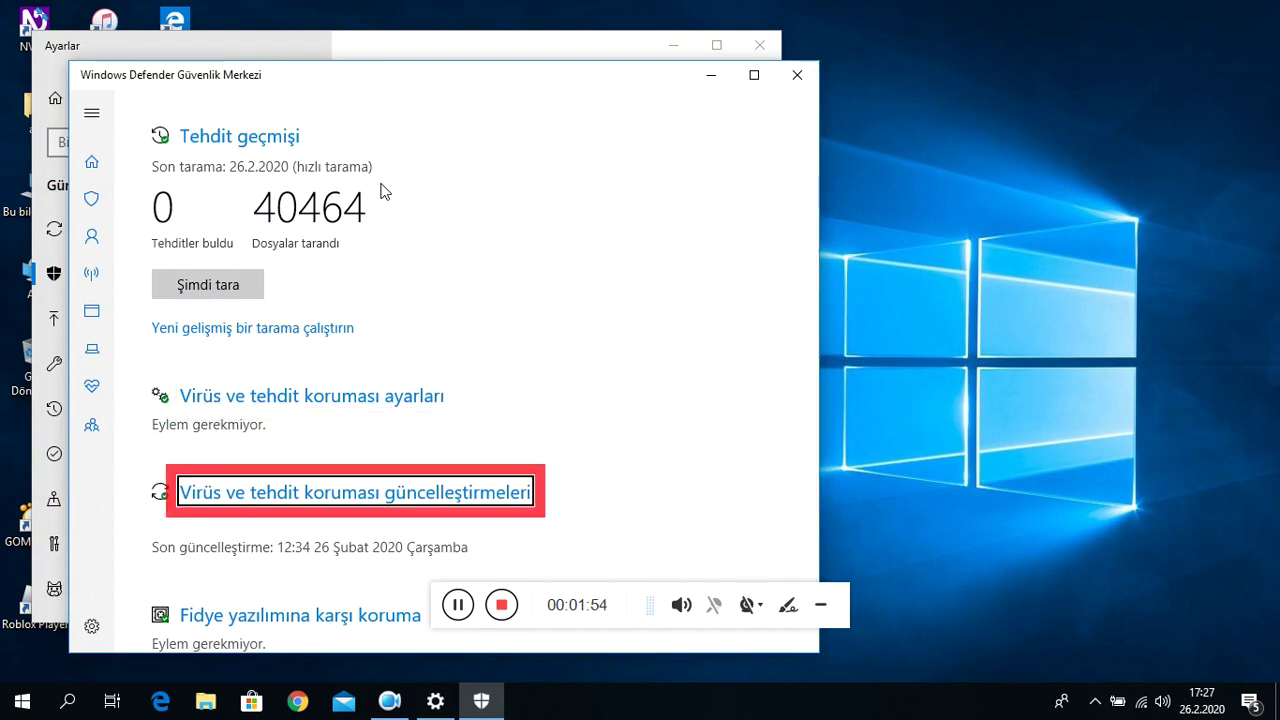
{"action": "key", "text": "Tab"}
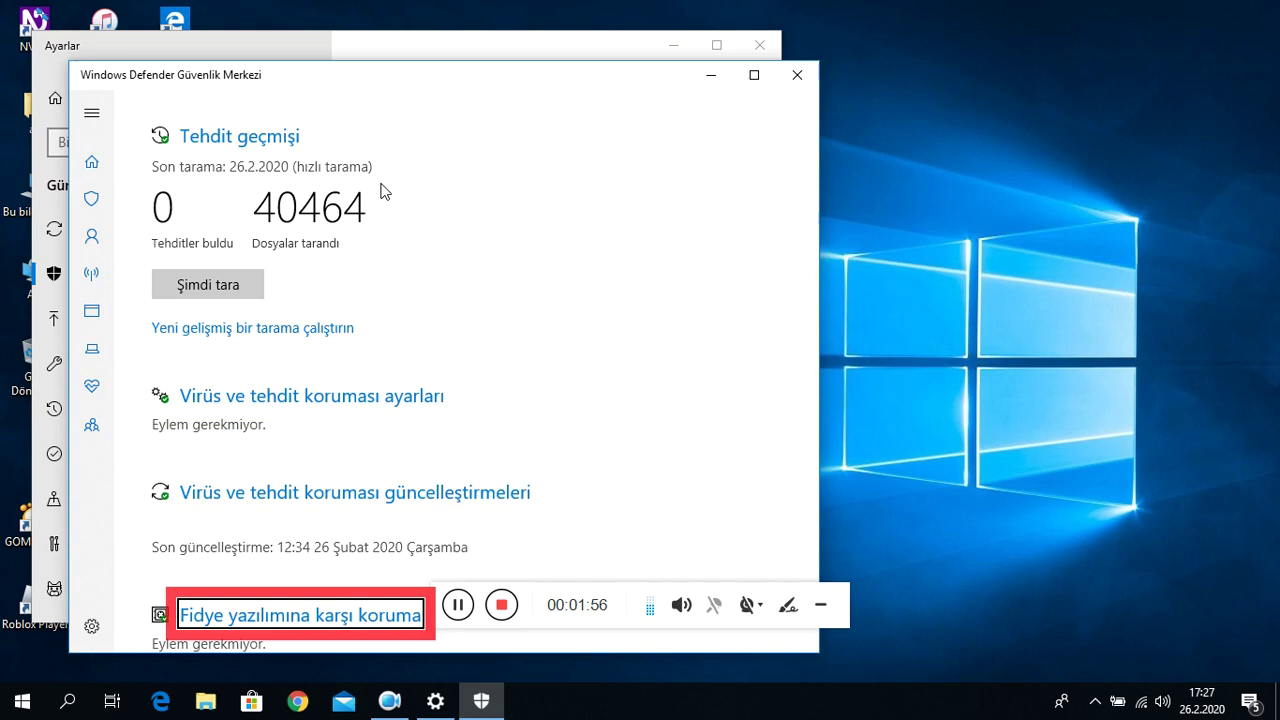
{"action": "key", "text": "Tab"}
{"action": "key", "text": "Tab"}
{"action": "key", "text": "Tab"}
{"action": "key", "text": "Tab"}
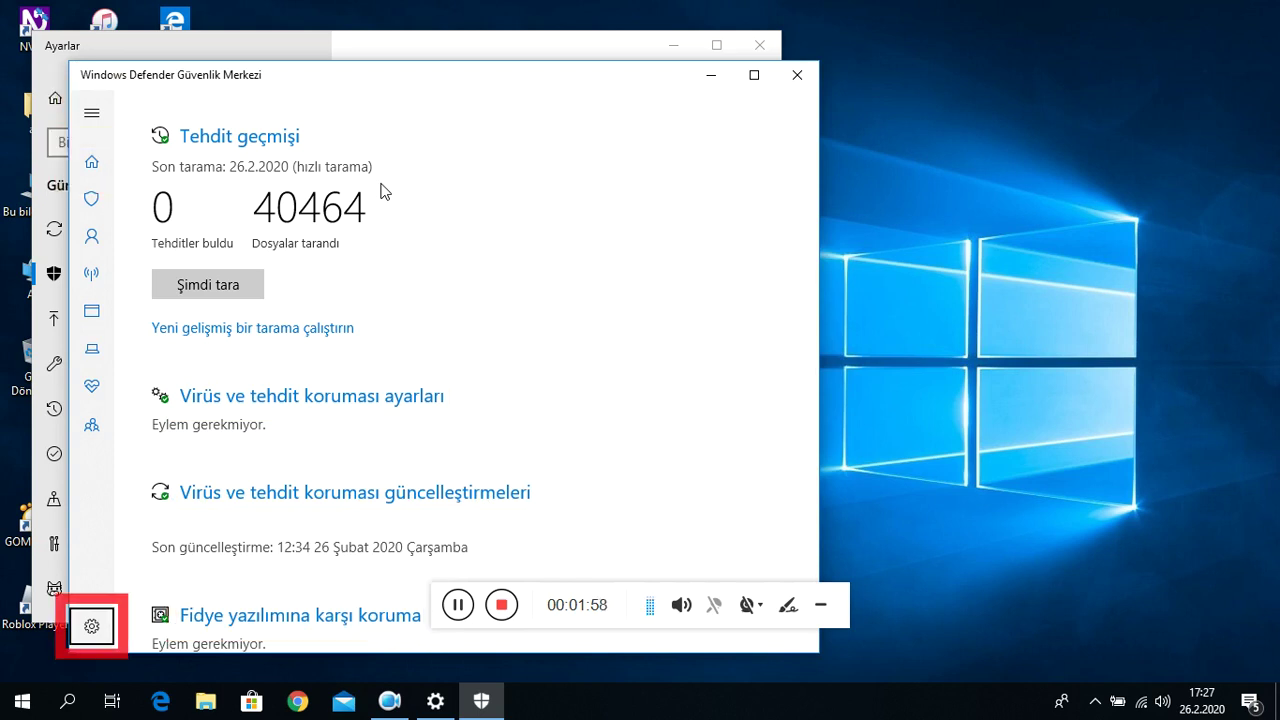
{"action": "key", "text": "Tab"}
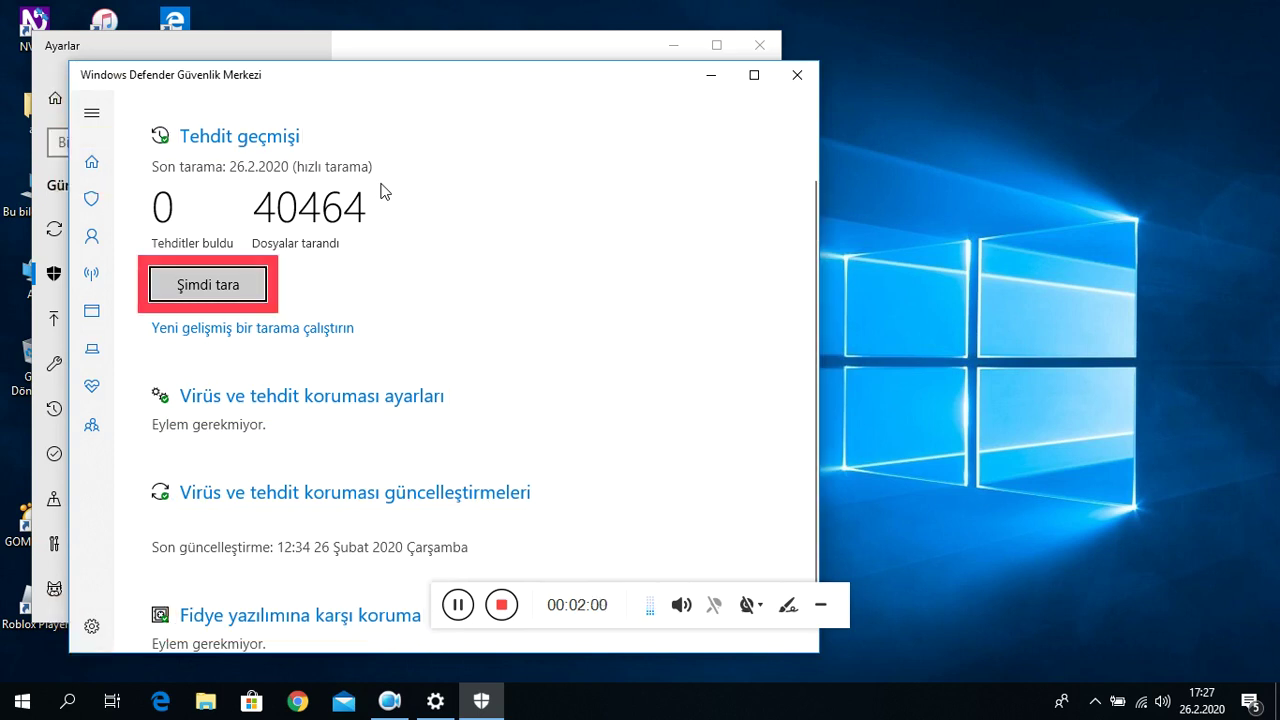
{"action": "key", "text": "Tab"}
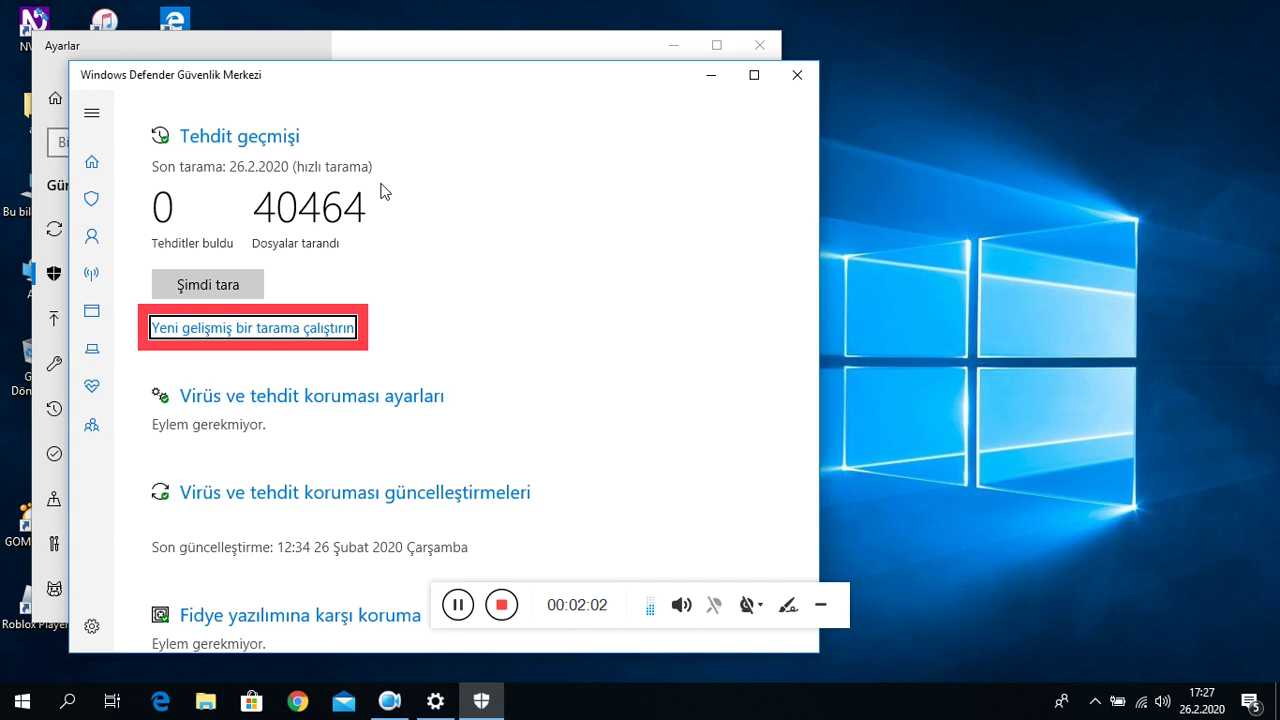
{"action": "key", "text": "Tab"}
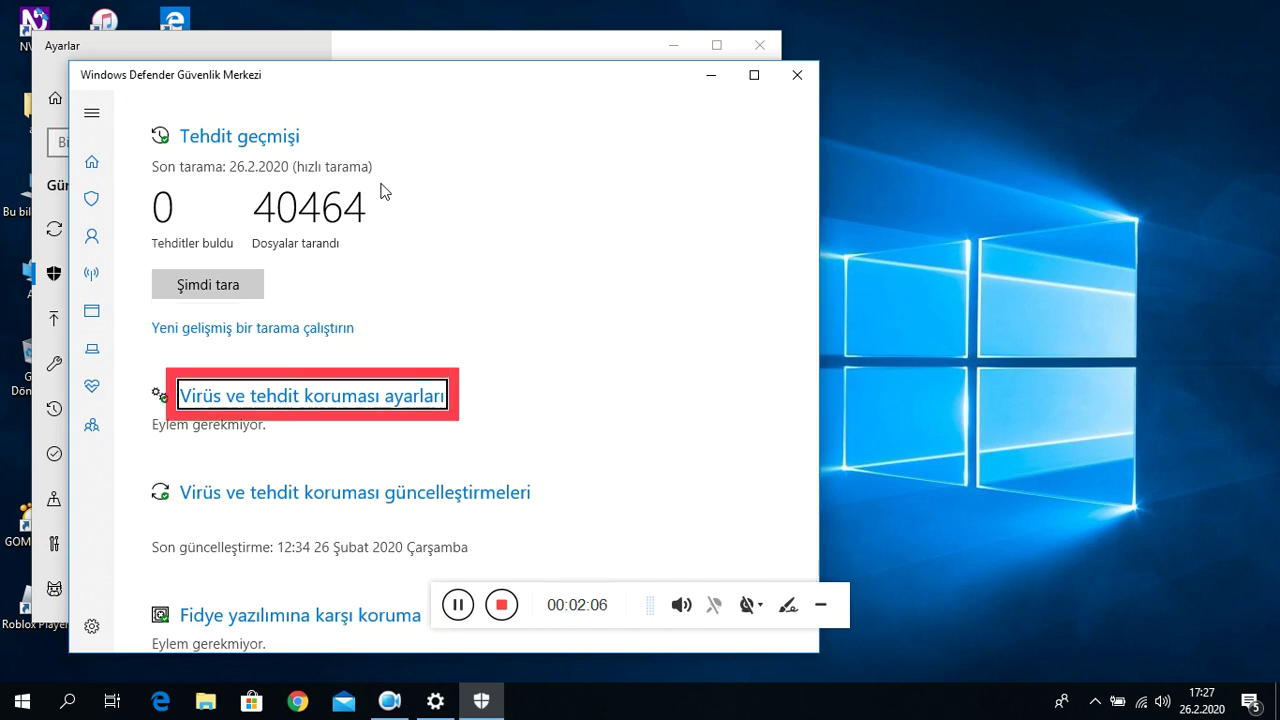
{"action": "key", "text": "Return"}
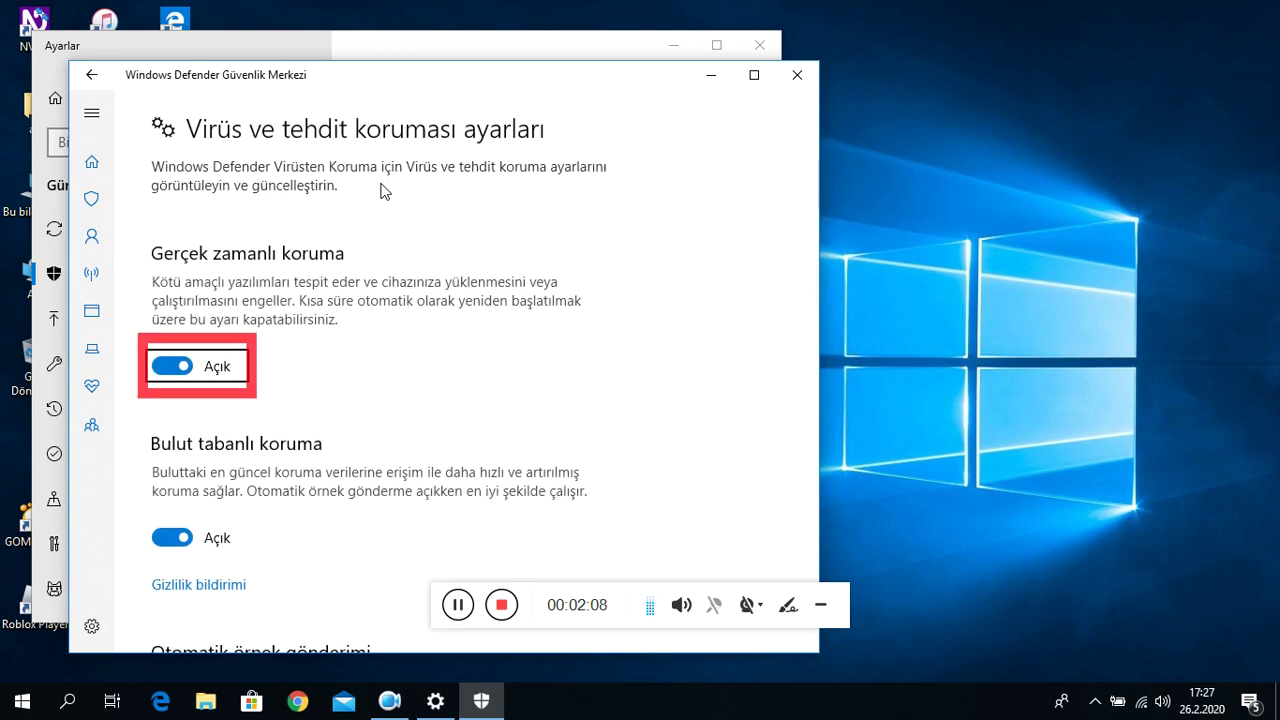
Look through the real-time protection, cloud-based protection and automatic sample submission settings.
{"action": "key", "text": "Tab"}
{"action": "key", "text": "Tab"}
{"action": "key", "text": "Tab"}
{"action": "key", "text": "Tab"}
{"action": "key", "text": "Tab"}
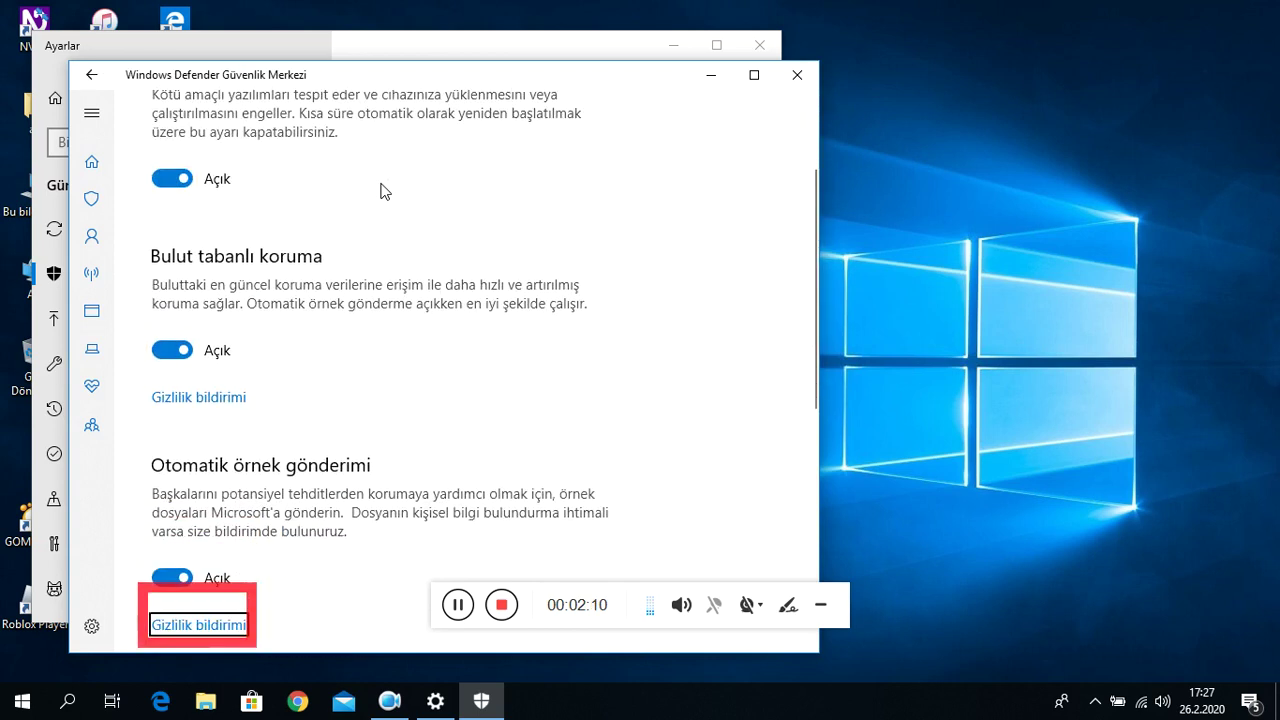
{"action": "key", "text": "Tab"}
{"action": "key", "text": "Tab"}
{"action": "key", "text": "Tab"}
{"action": "key", "text": "Tab"}
{"action": "key", "text": "Tab"}
{"action": "key", "text": "Tab"}
{"action": "key", "text": "Tab"}
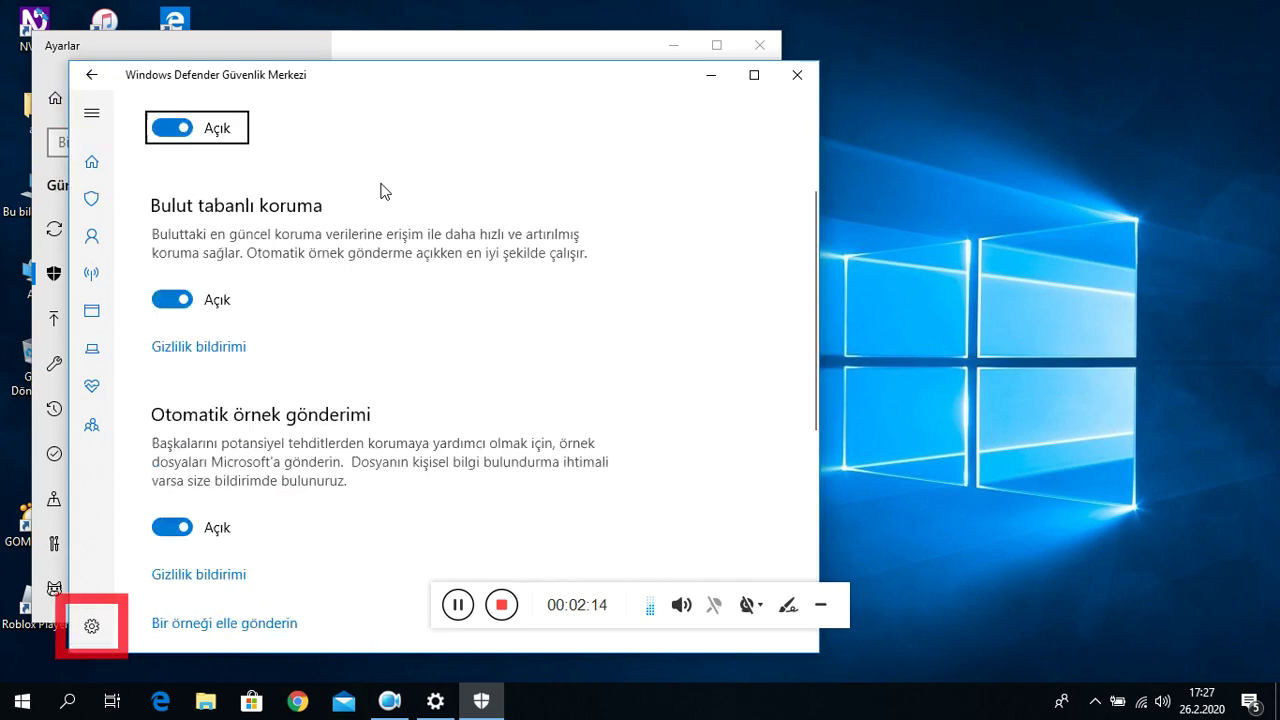
Turn off Gerçek zamanlı koruma in the virus and threat protection settings.
{"action": "key", "text": "Tab"}
{"action": "key", "text": "Tab"}
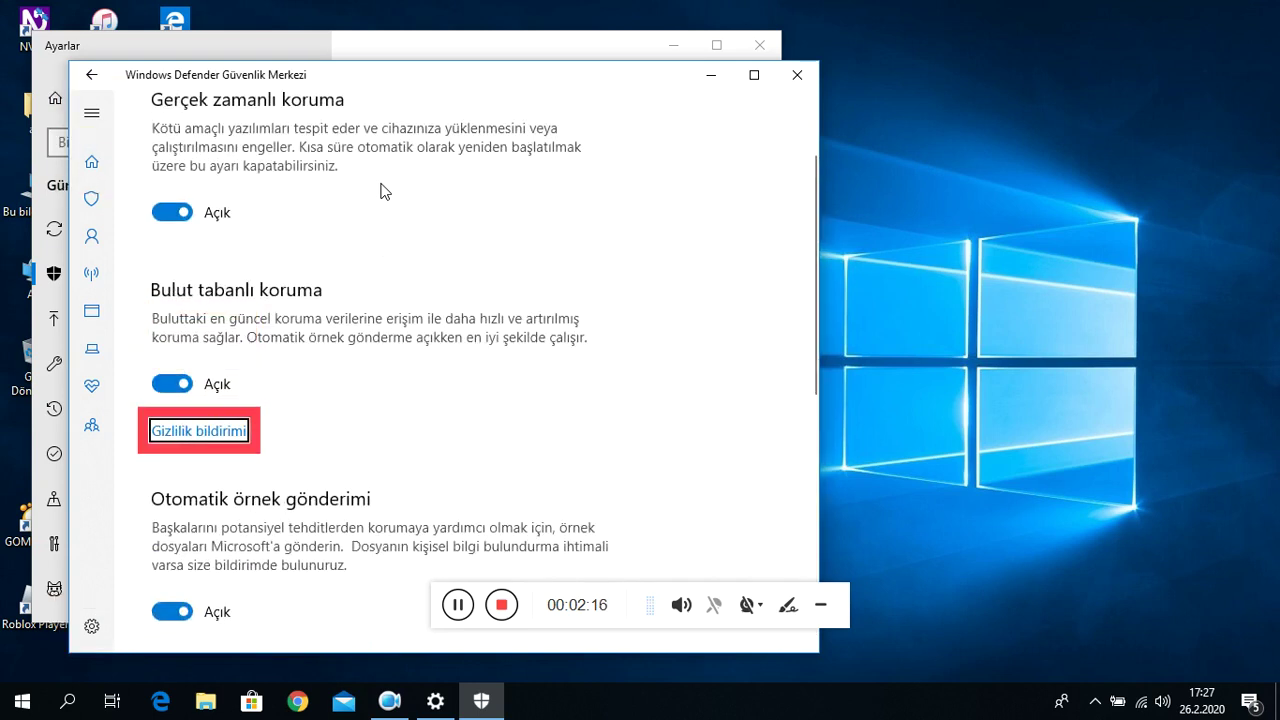
{"action": "key", "text": "Tab"}
{"action": "key", "text": "Tab"}
{"action": "key", "text": "Tab"}
{"action": "key", "text": "Tab"}
{"action": "key", "text": "Tab"}
{"action": "key", "text": "Tab"}
{"action": "key", "text": "Tab"}
{"action": "key", "text": "Tab"}
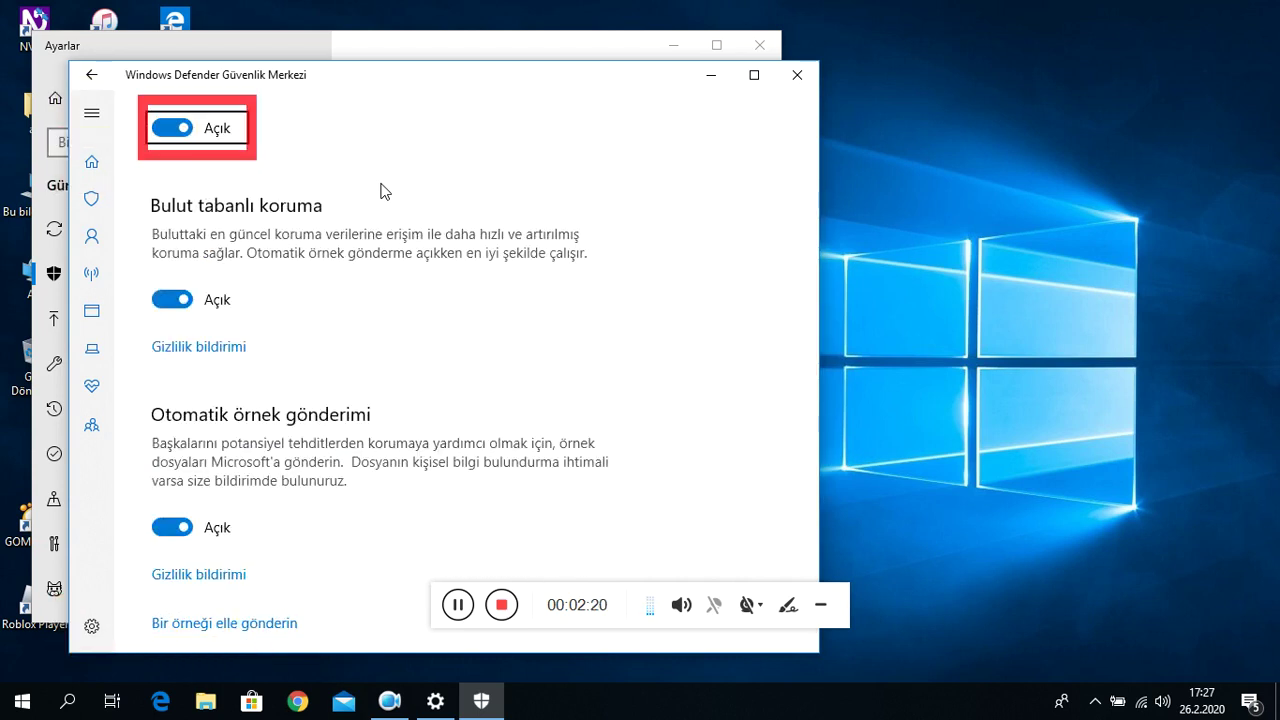
{"action": "key", "text": "space"}
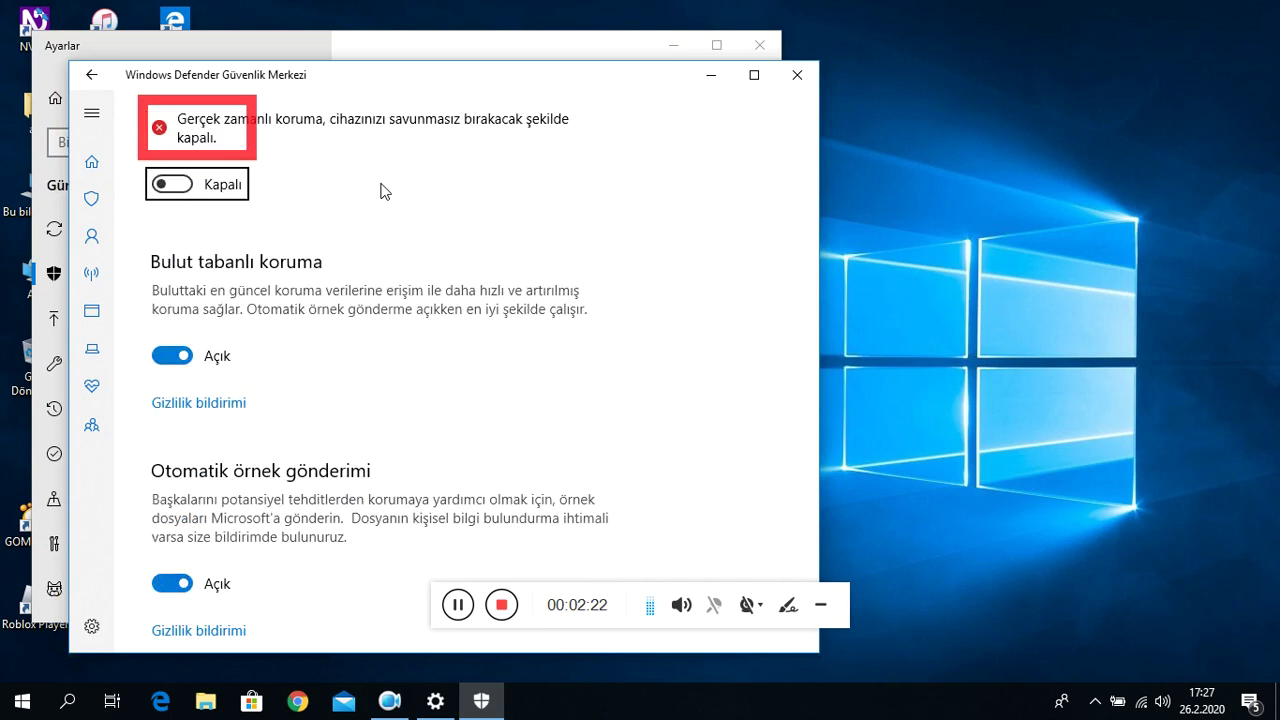
Turn off Bulut tabanlı koruma and Otomatik örnek gönderimi.
{"action": "key", "text": "Tab"}
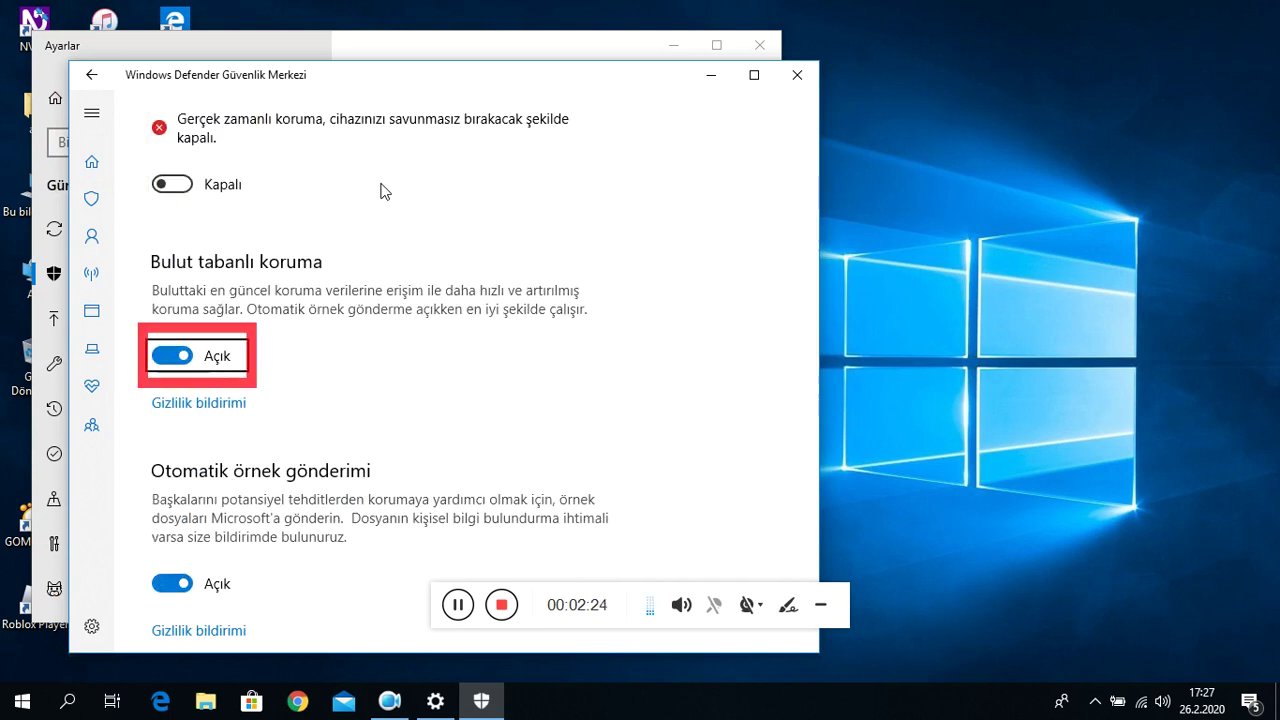
{"action": "key", "text": "space"}
{"action": "key", "text": "Tab"}
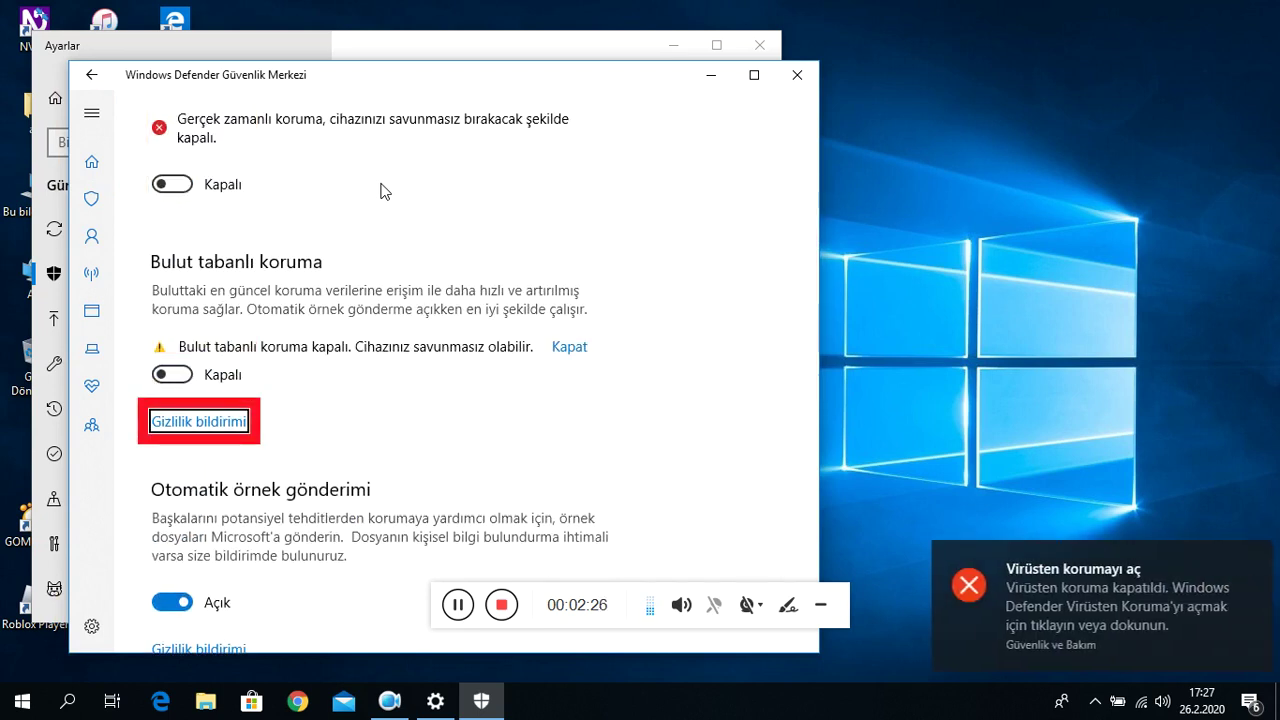
{"action": "key", "text": "Tab"}
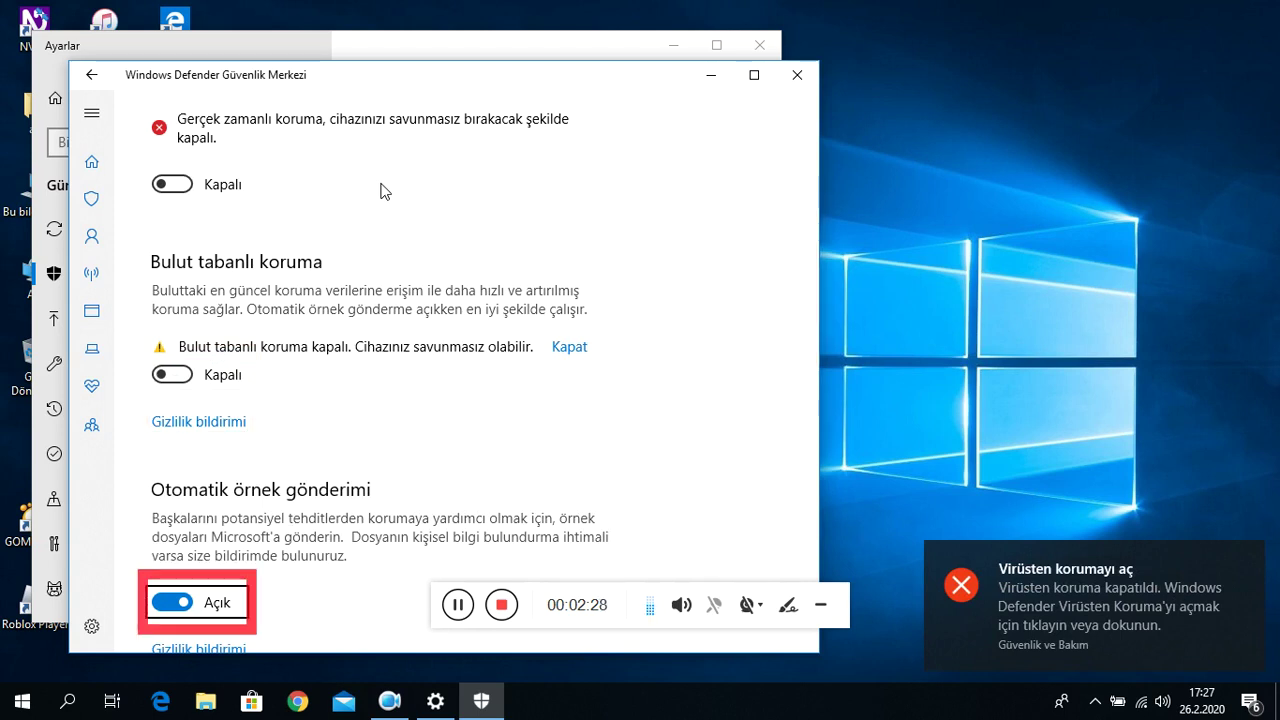
{"action": "key", "text": "space"}
{"action": "key", "text": "Tab"}
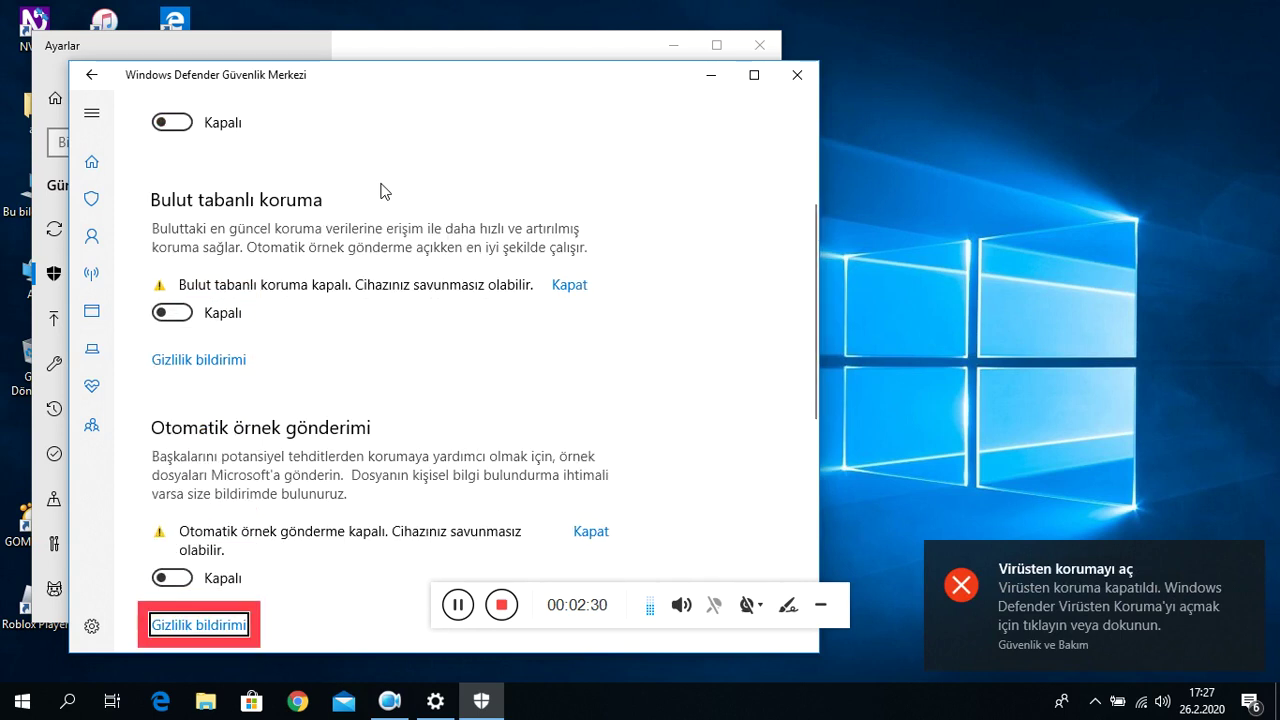
{"action": "key", "text": "Tab"}
{"action": "key", "text": "Tab"}
{"action": "key", "text": "Tab"}
{"action": "key", "text": "Tab"}
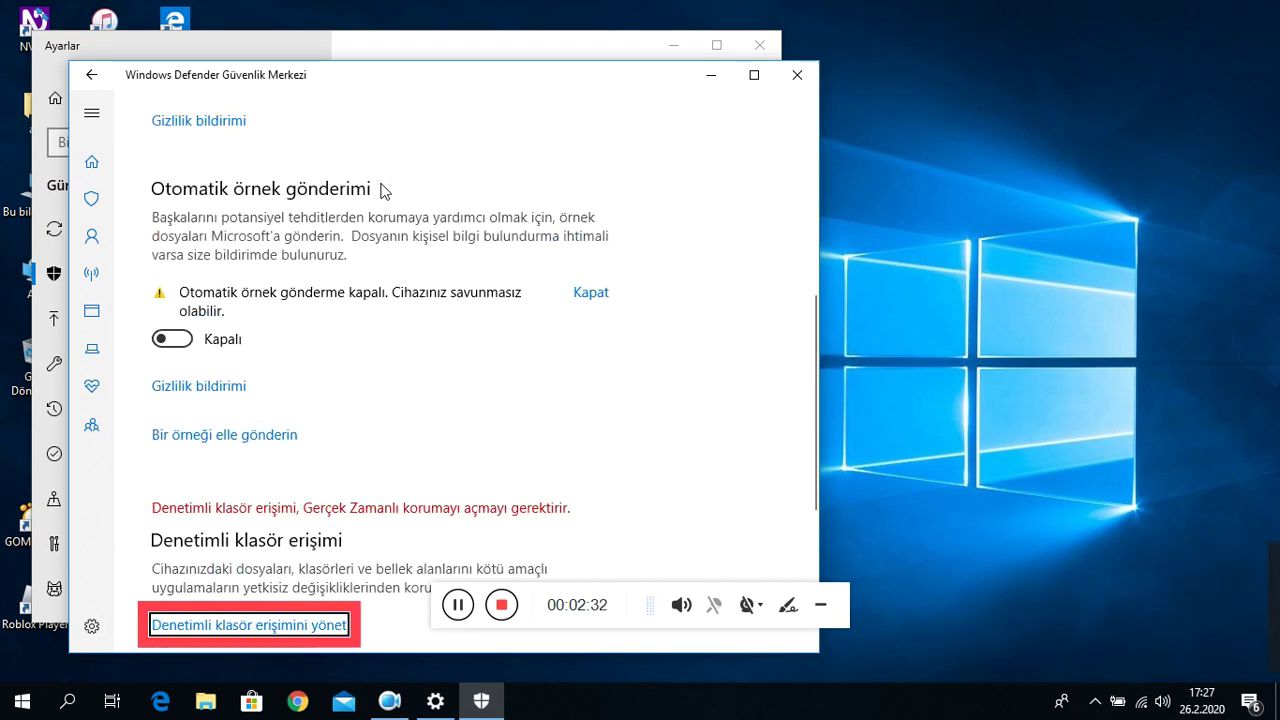
{"action": "key", "text": "Tab"}
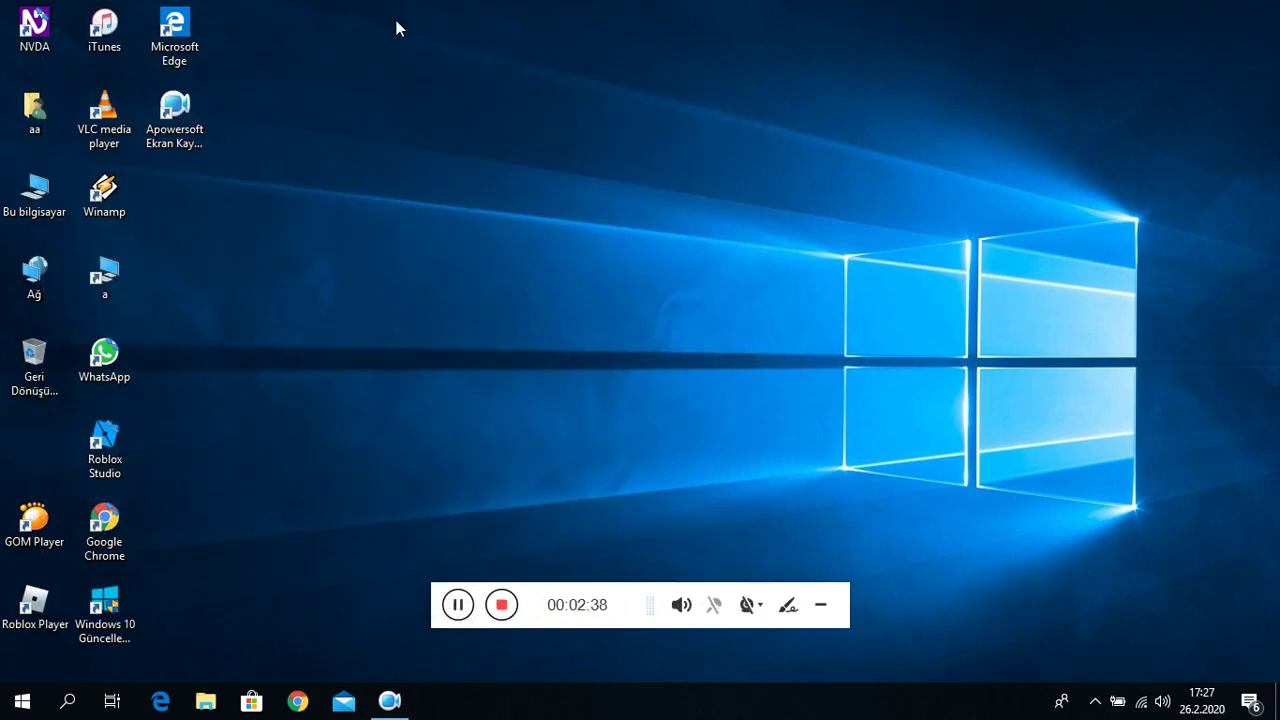
Open Bu bilgisayar from the desktop and go into the Galaxy A7 (2016) device.
{"action": "key", "text": "Down"}
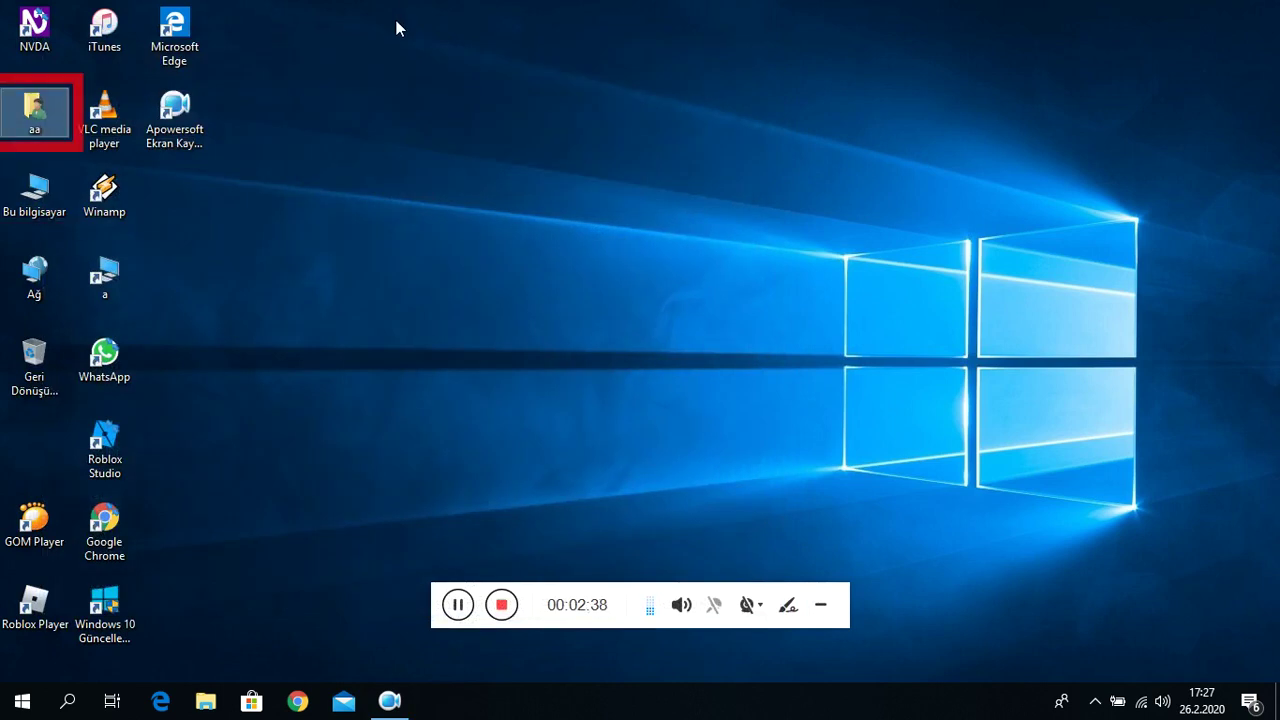
{"action": "key", "text": "Down"}
{"action": "key", "text": "Return"}
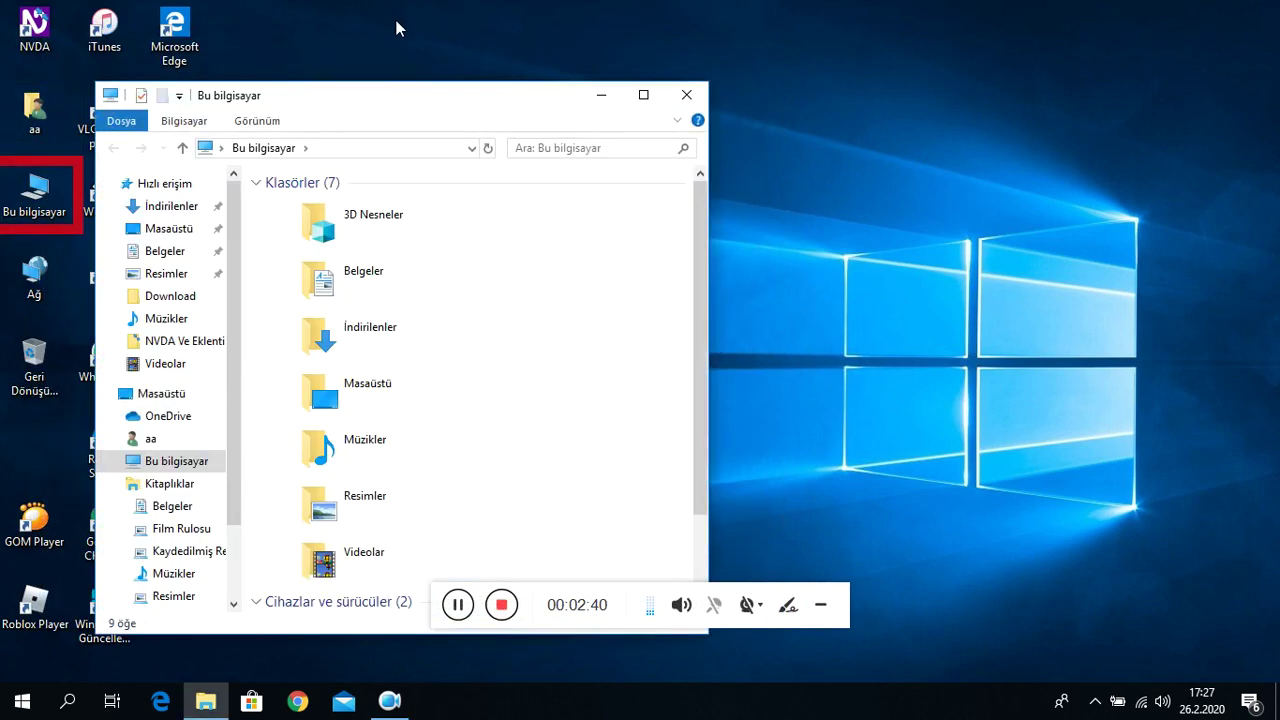
{"action": "key", "text": "Down"}
{"action": "key", "text": "Down"}
{"action": "key", "text": "Down"}
{"action": "key", "text": "Down"}
{"action": "key", "text": "Down"}
{"action": "key", "text": "Down"}
{"action": "key", "text": "Down"}
{"action": "key", "text": "Down"}
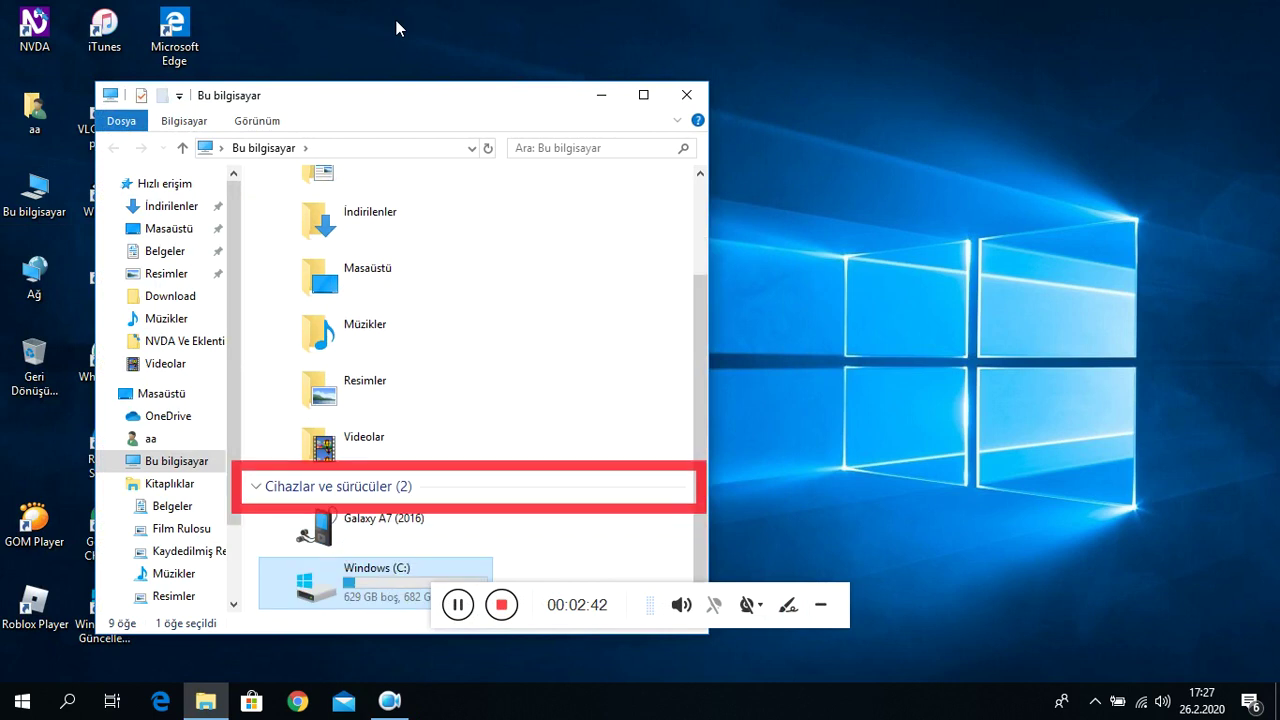
{"action": "key", "text": "Up"}
{"action": "key", "text": "Return"}
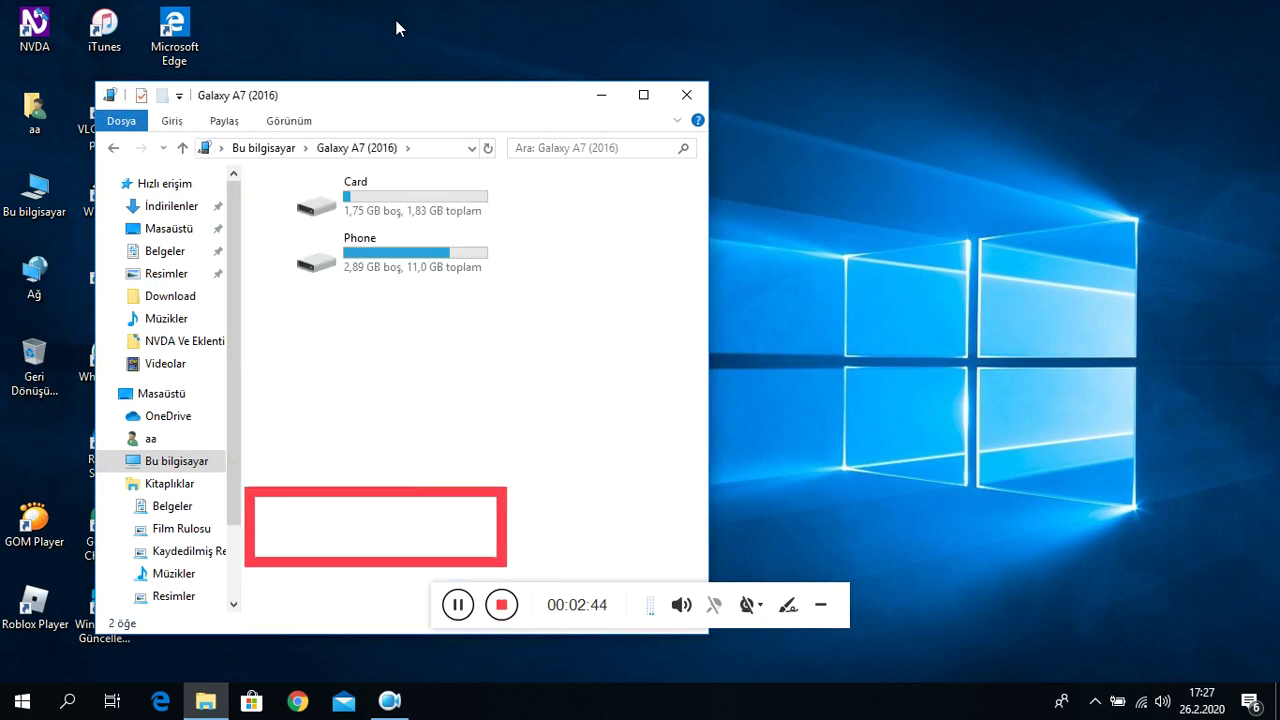
Open the Download folder in the device's Phone storage.
{"action": "key", "text": "Down"}
{"action": "key", "text": "Return"}
{"action": "key", "text": "Down"}
{"action": "key", "text": "Down"}
{"action": "key", "text": "Down"}
{"action": "key", "text": "Down"}
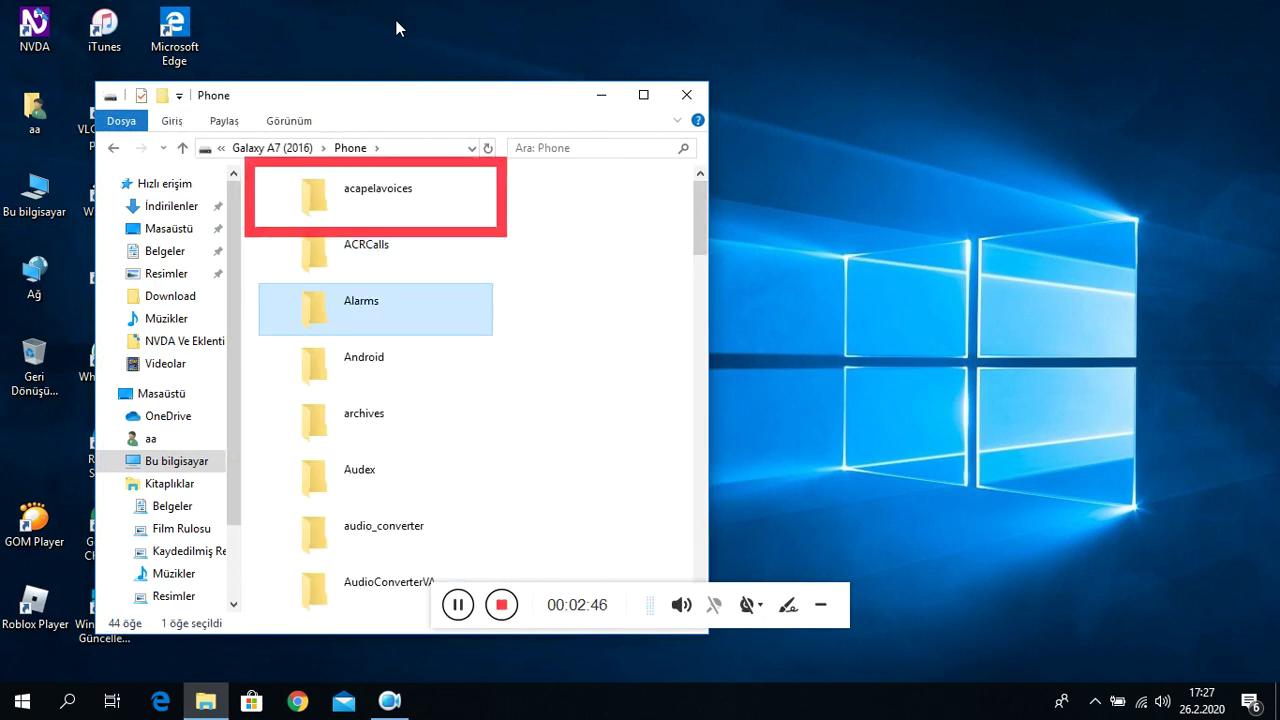
{"action": "key", "text": "Down"}
{"action": "key", "text": "Down"}
{"action": "key", "text": "Down"}
{"action": "key", "text": "Down"}
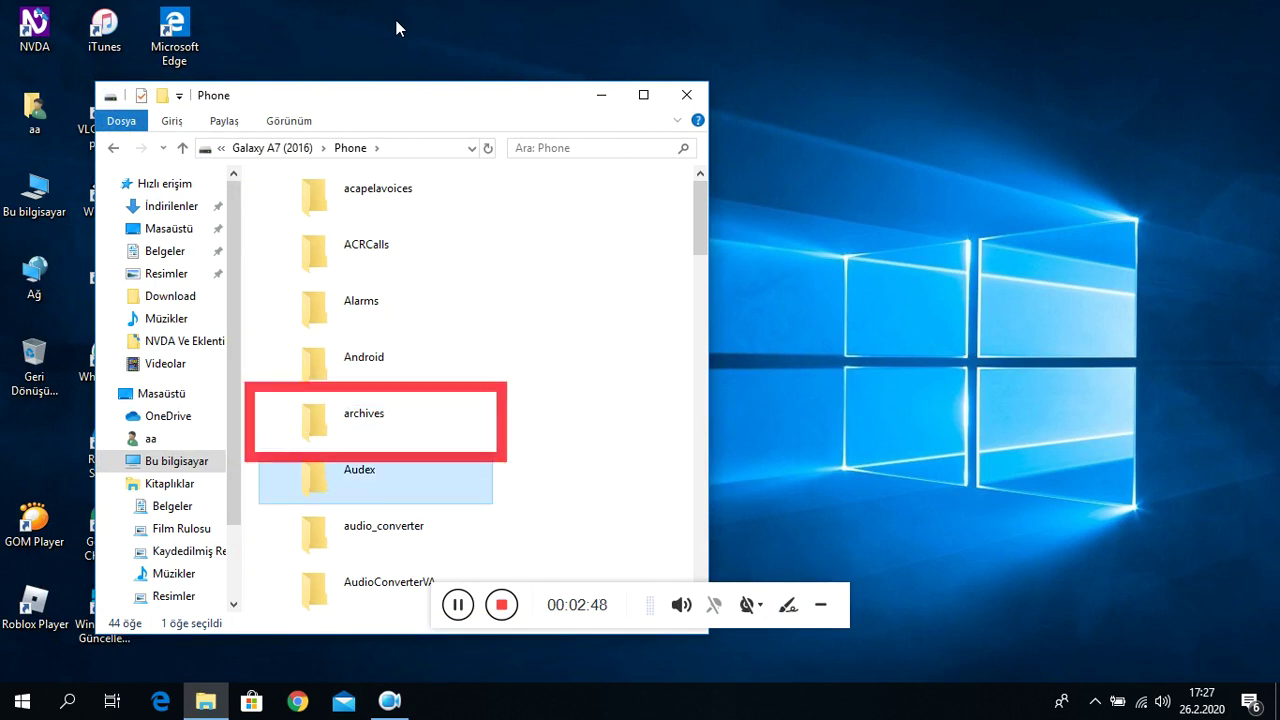
{"action": "key", "text": "Down"}
{"action": "key", "text": "Down"}
{"action": "key", "text": "Down"}
{"action": "key", "text": "Down"}
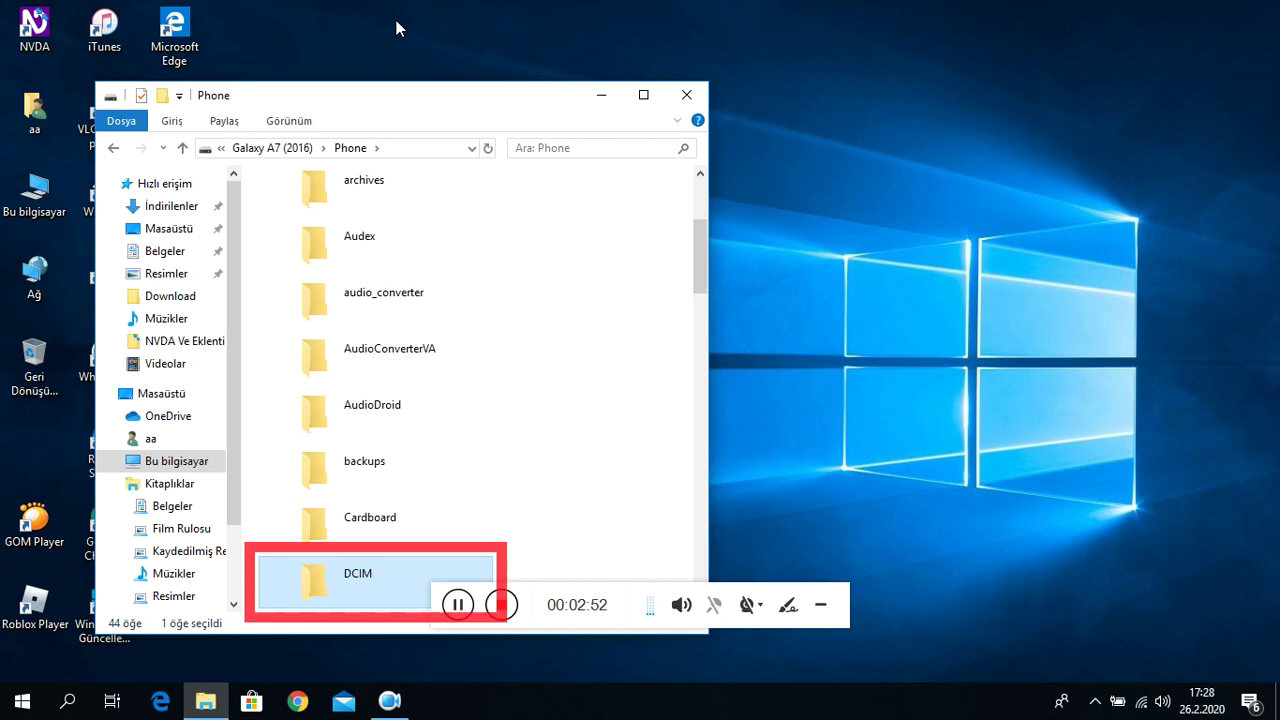
{"action": "key", "text": "Return"}
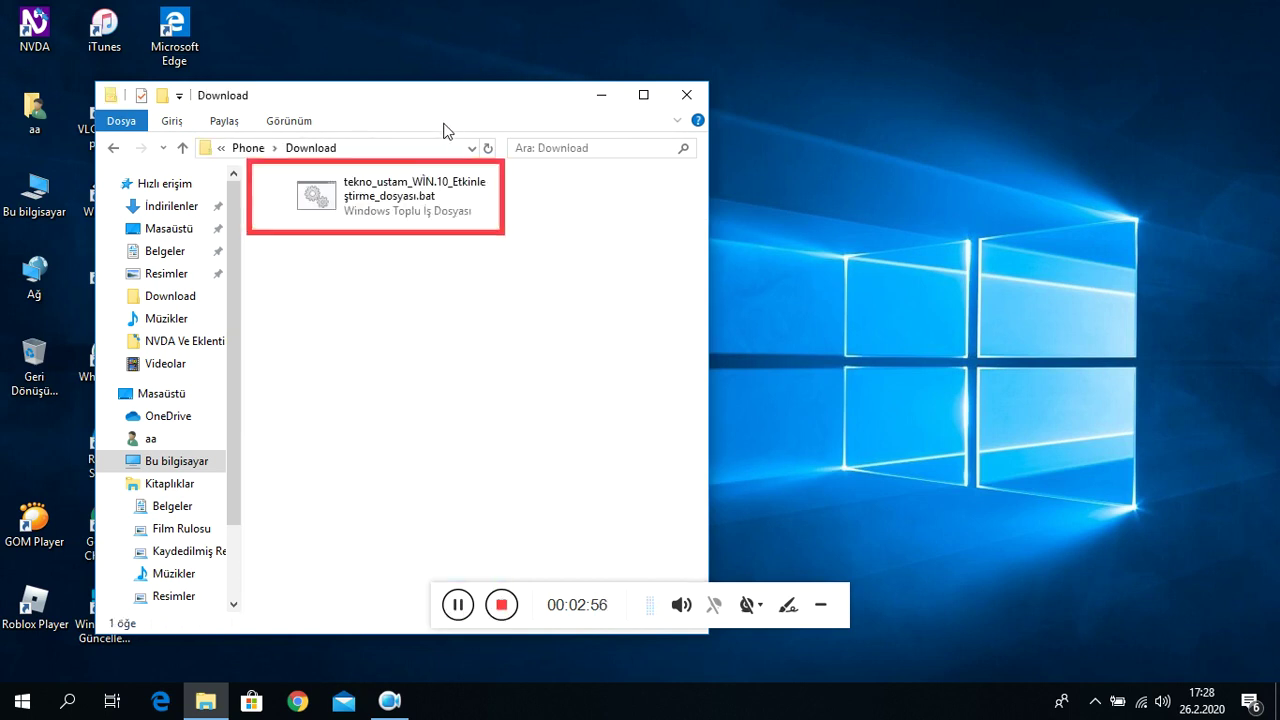
Copy tekno_ustam_WİN.10_Etkinleştirme_dosyası.bat from the phone's Download folder to the desktop and close the folder window.
{"action": "left_click", "coordinate": [449, 194]}
{"action": "key", "text": "ctrl+v"}
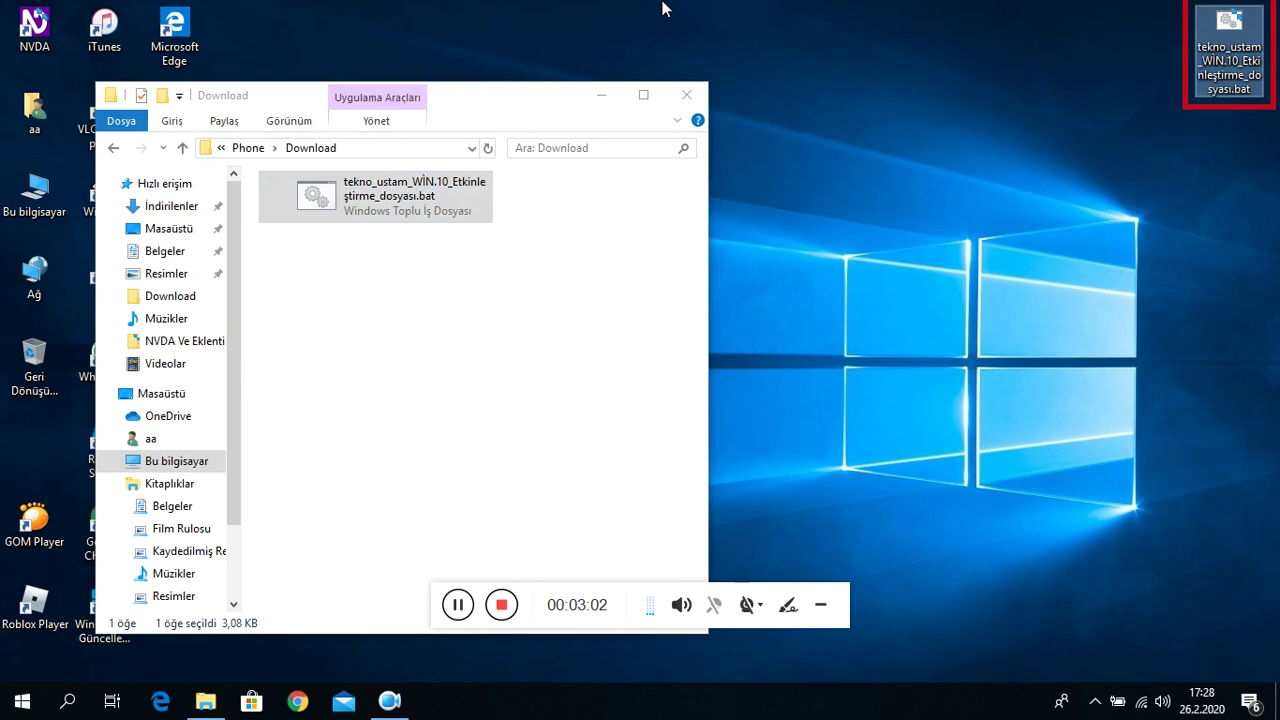
{"action": "left_click", "coordinate": [576, 520]}
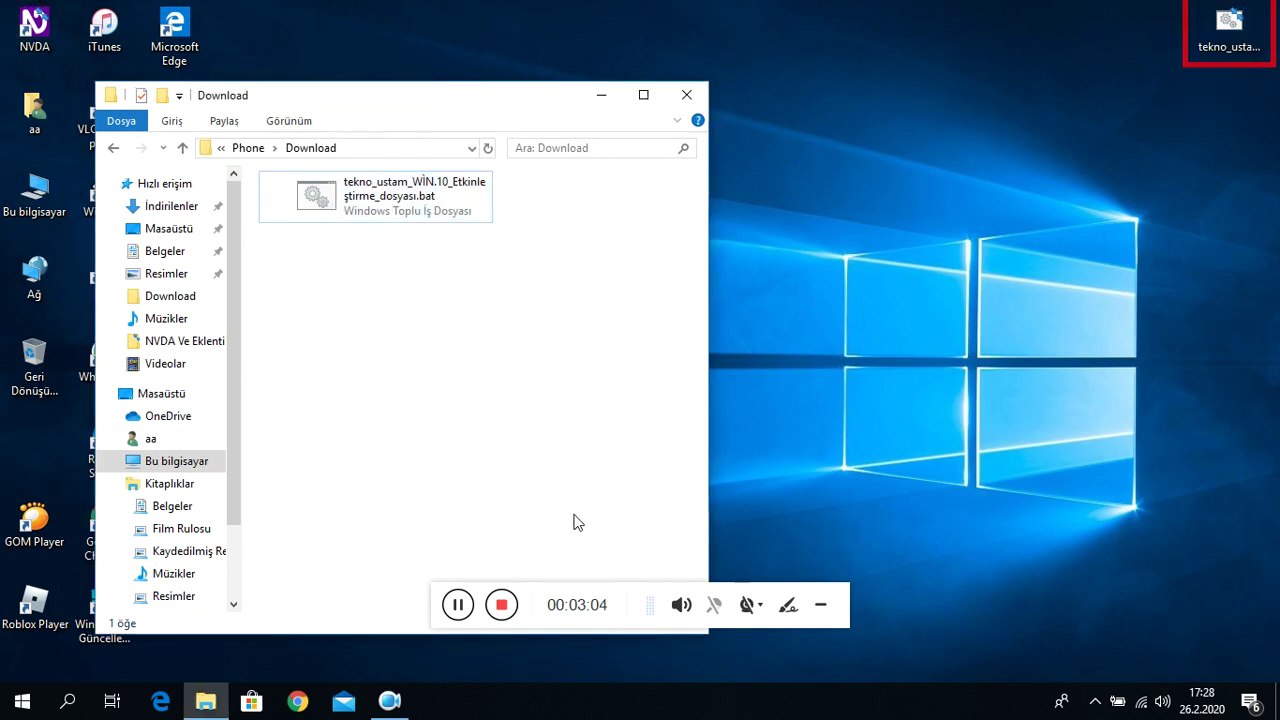
{"action": "key", "text": "alt+F4"}
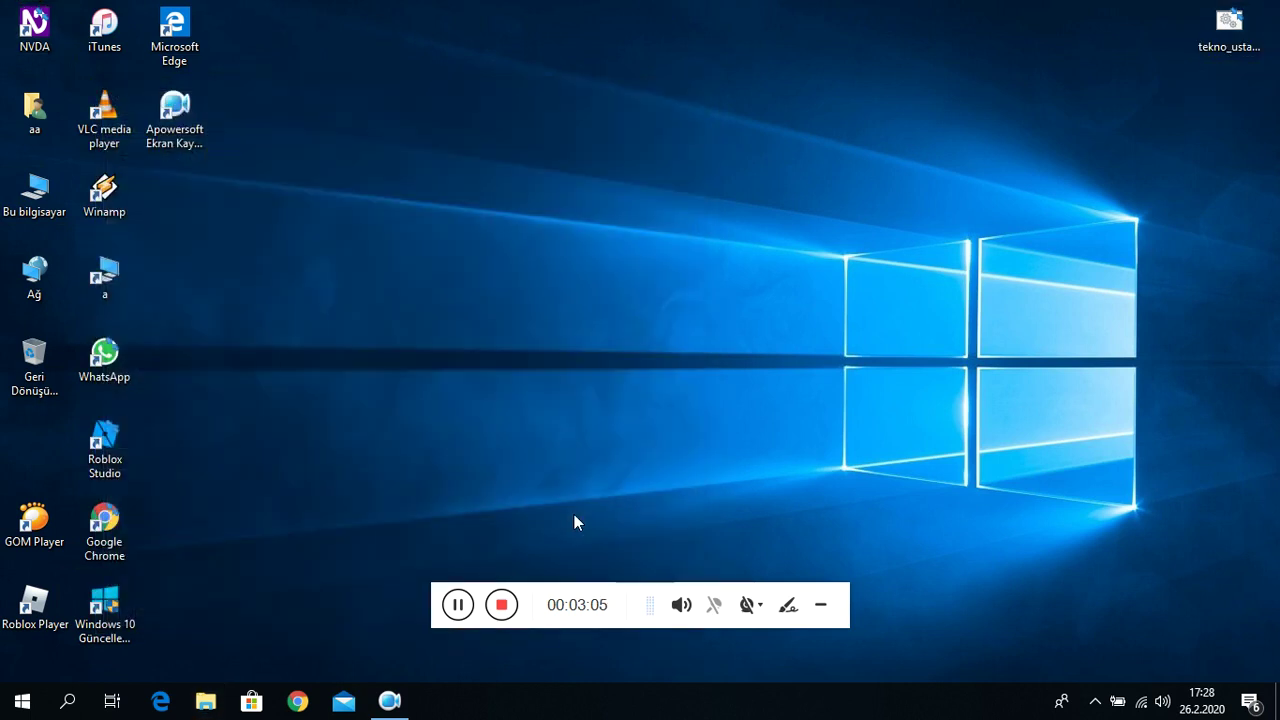
Run the tekno_ustam batch file on the desktop as administrator, closing the web page it opens and its console.
{"action": "right_click", "coordinate": [1256, 25]}
{"action": "key", "text": "Down"}
{"action": "key", "text": "Down"}
{"action": "key", "text": "Down"}
{"action": "key", "text": "Down"}
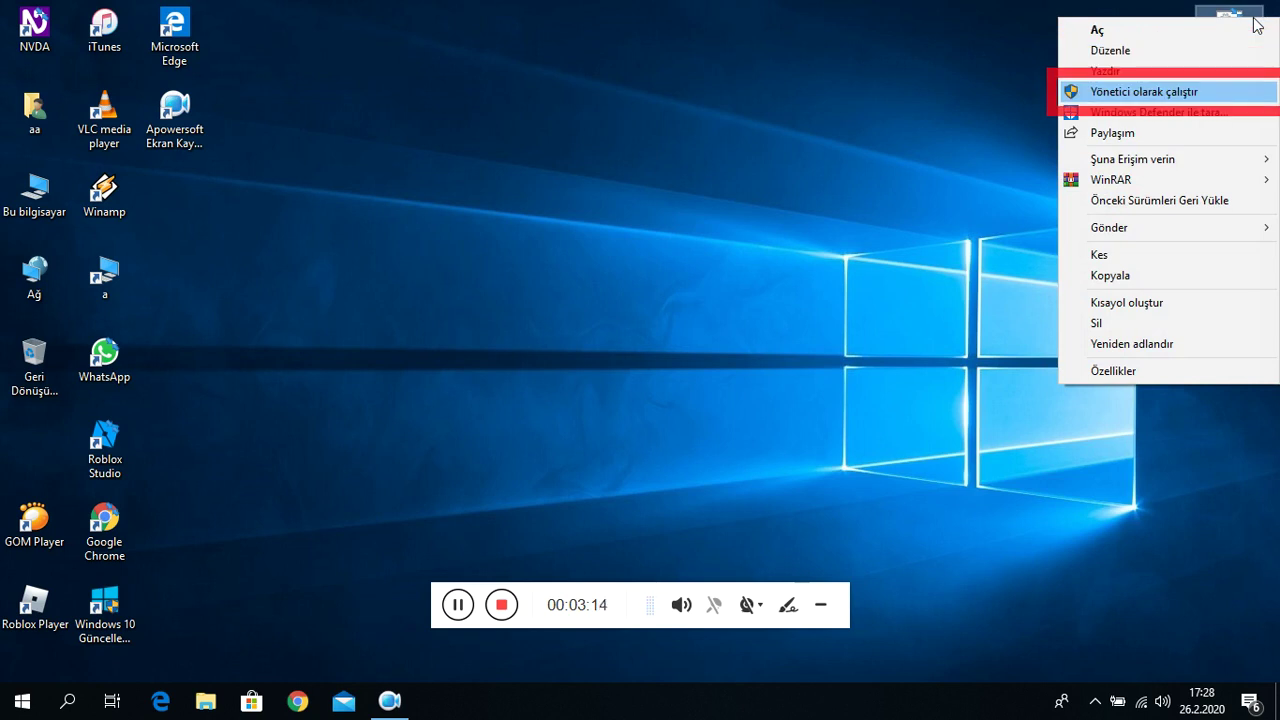
{"action": "key", "text": "Return"}
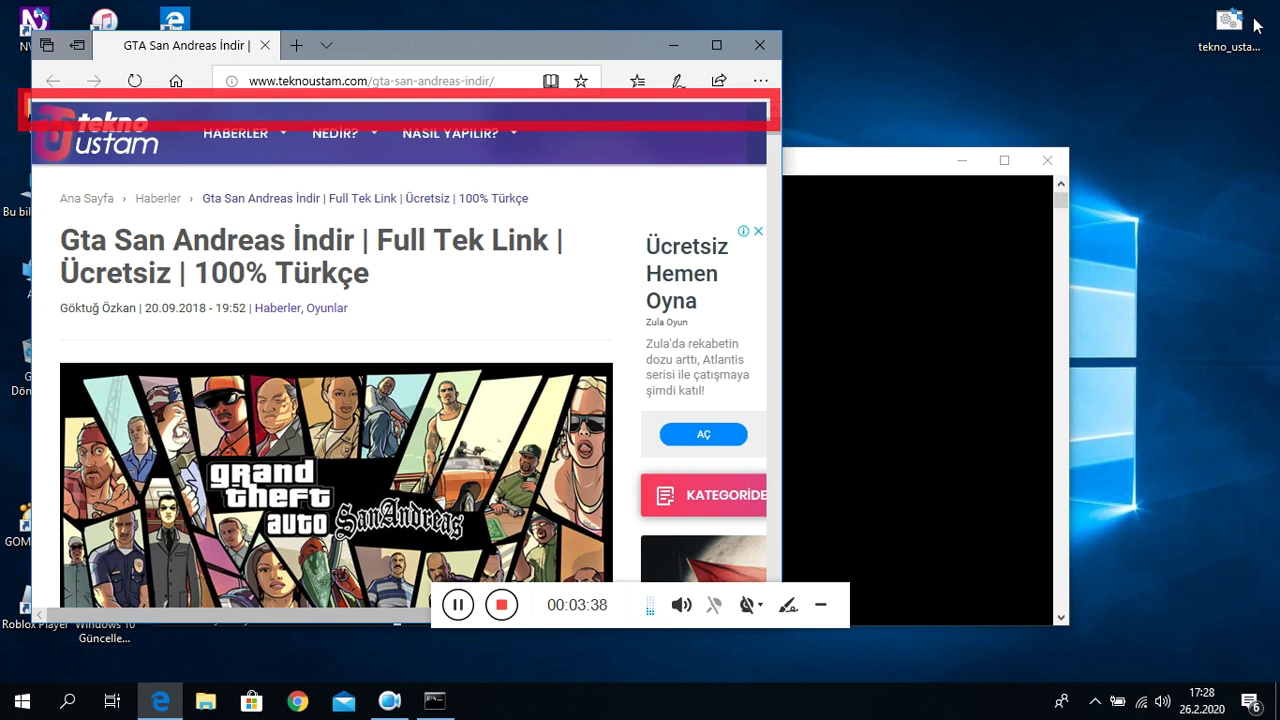
{"action": "key", "text": "alt+F4"}
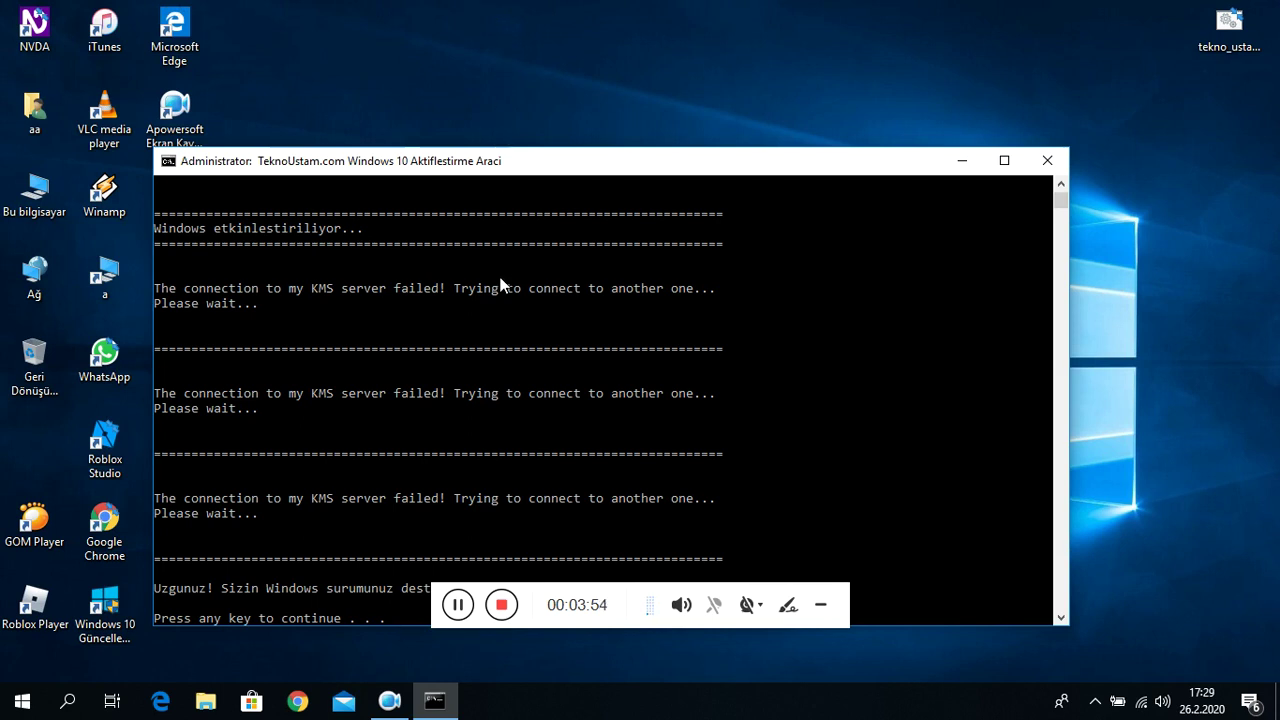
{"action": "key", "text": "Return"}
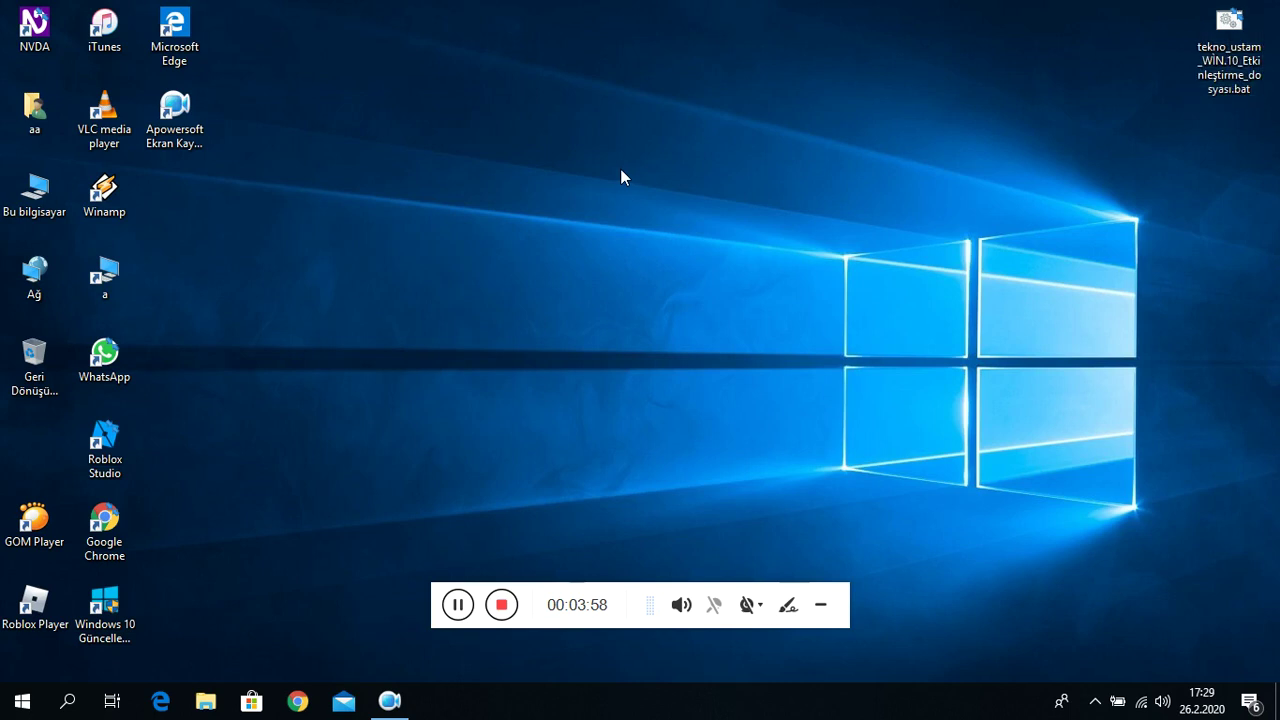
Run the desktop batch file as administrator a second time and dismiss its console.
{"action": "right_click", "coordinate": [1259, 24]}
{"action": "key", "text": "Down"}
{"action": "key", "text": "Down"}
{"action": "key", "text": "Down"}
{"action": "key", "text": "Down"}
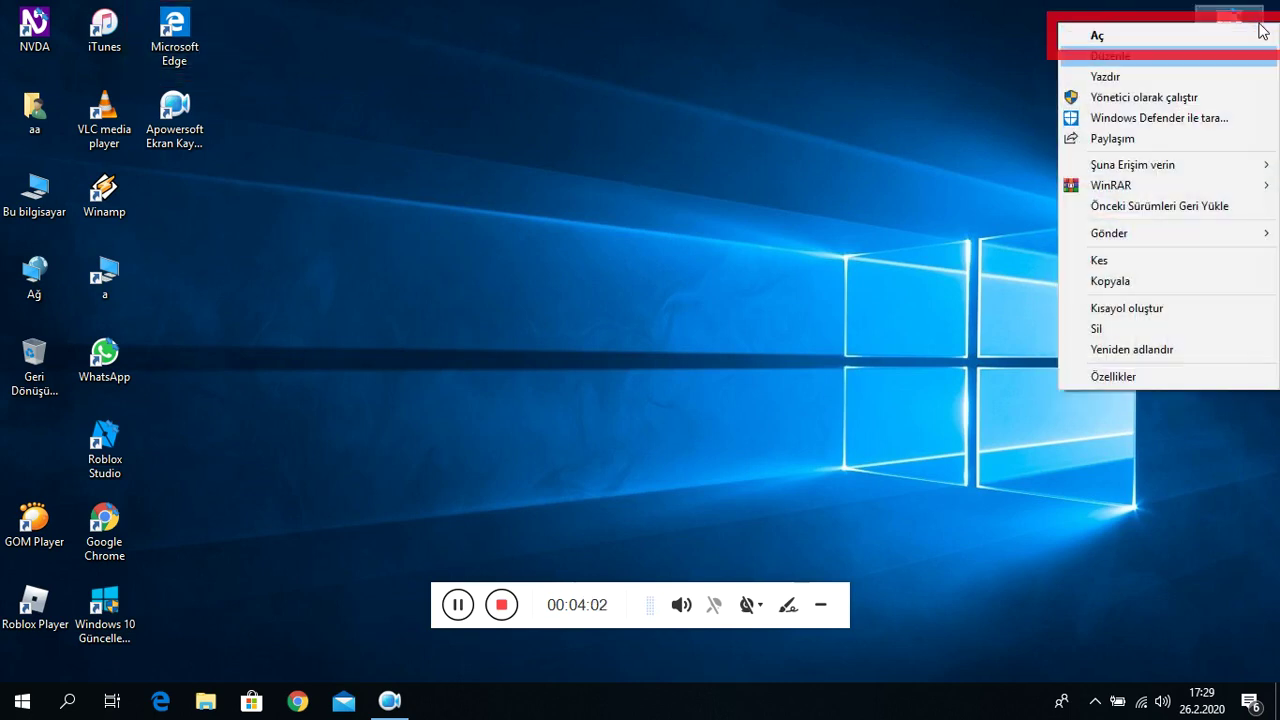
{"action": "key", "text": "Return"}
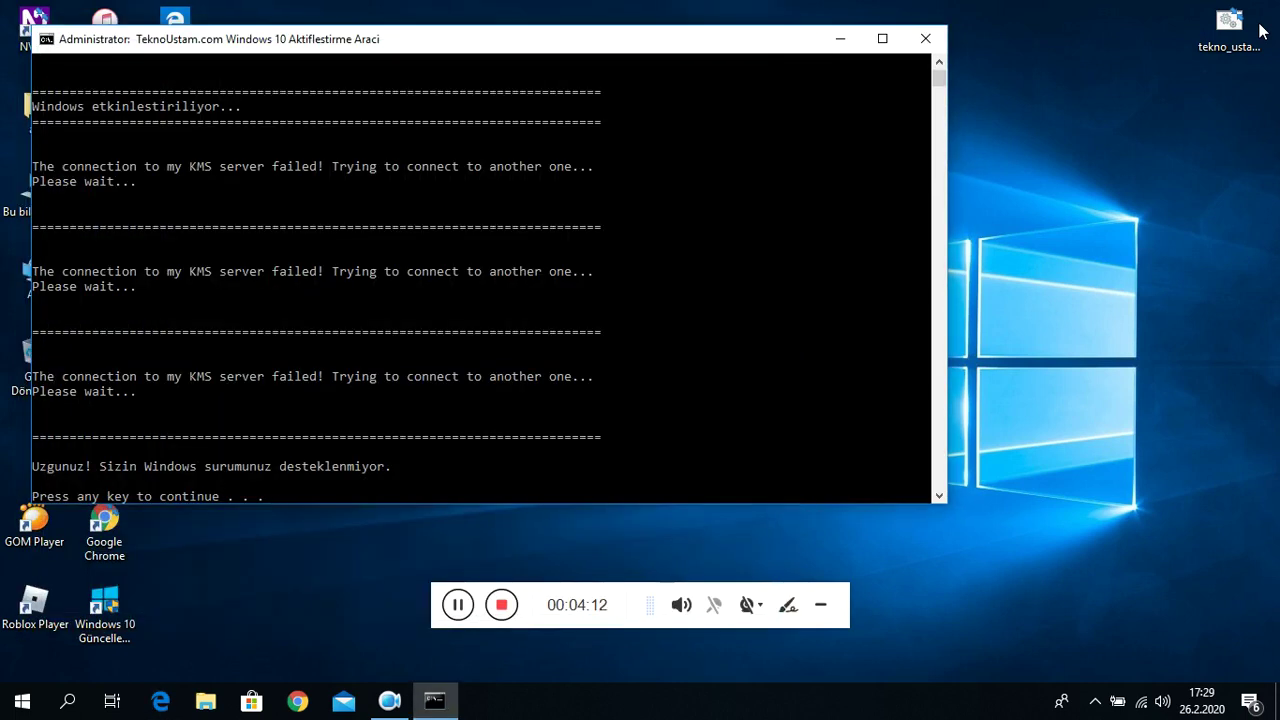
{"action": "key", "text": "Return"}
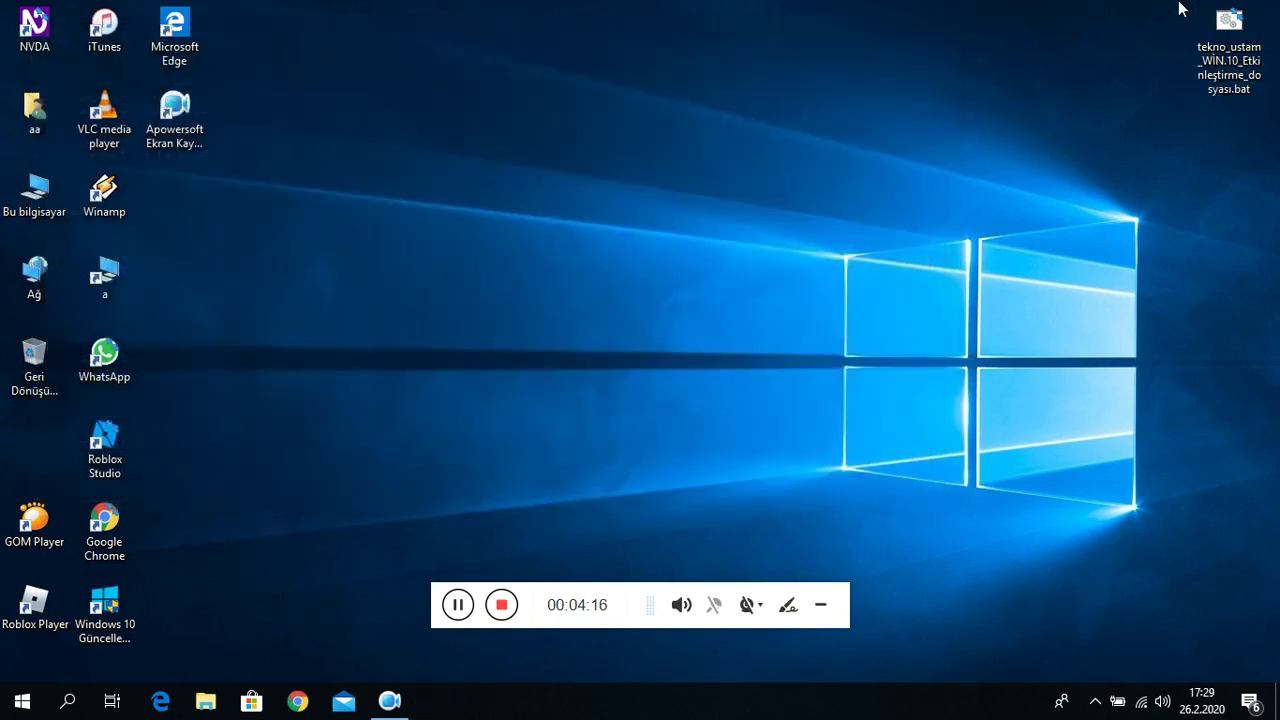
Show the desktop and open Start for a search.
{"action": "key", "text": "m"}
{"action": "key", "text": "super"}
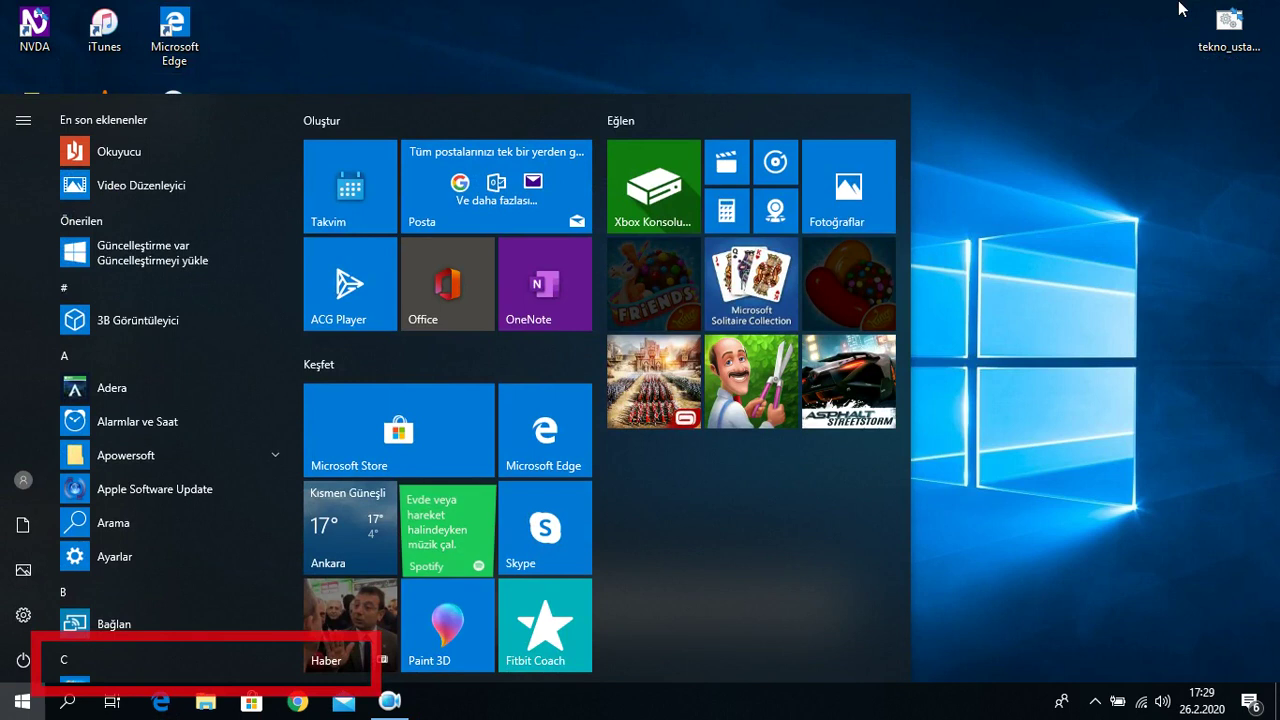
{"action": "type", "text": "wi"}
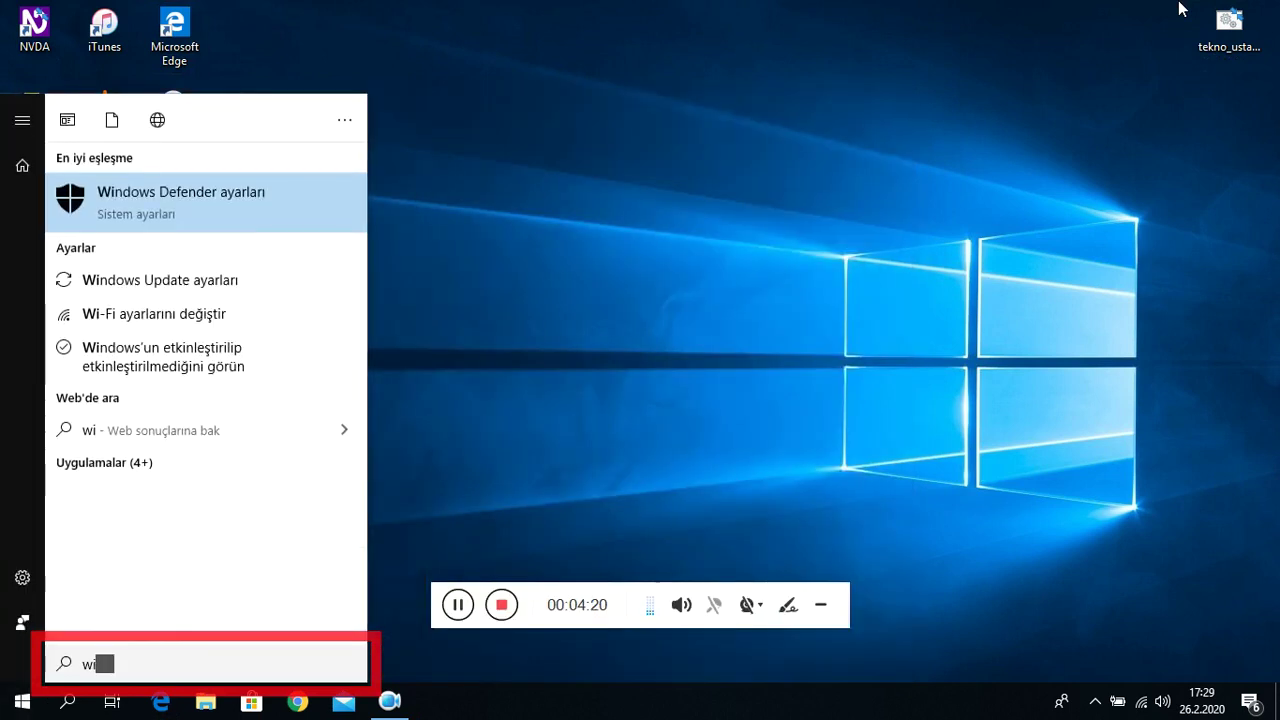
{"action": "type", "text": "nd"}
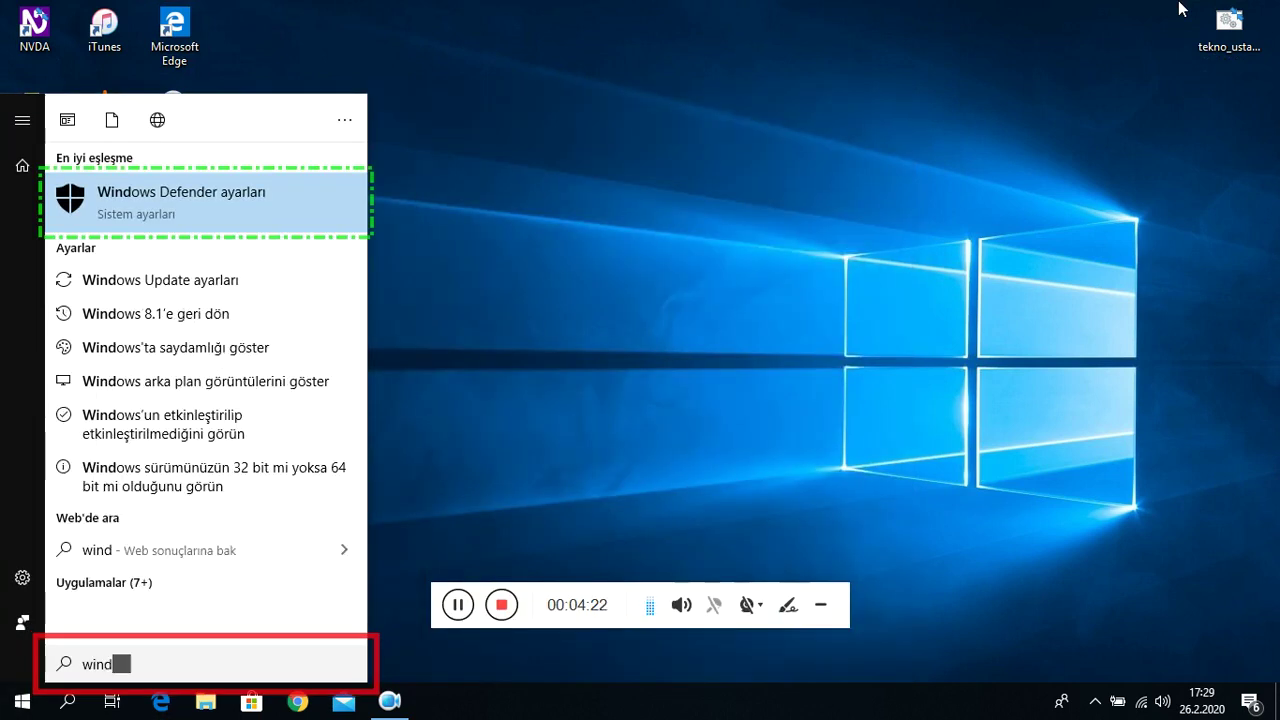
{"action": "type", "text": "ows e"}
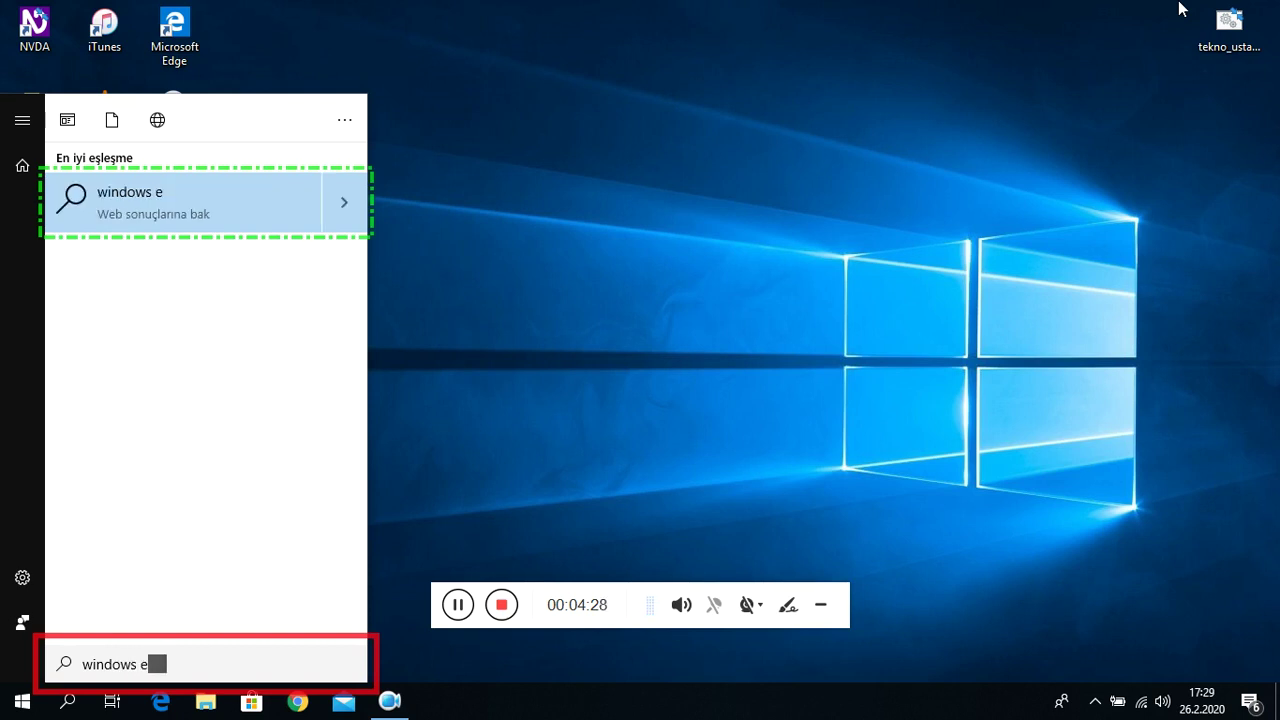
{"action": "key", "text": "BackSpace"}
{"action": "key", "text": "BackSpace"}
{"action": "key", "text": "BackSpace"}
{"action": "key", "text": "BackSpace"}
{"action": "key", "text": "BackSpace"}
{"action": "key", "text": "BackSpace"}
{"action": "key", "text": "BackSpace"}
{"action": "key", "text": "BackSpace"}
{"action": "key", "text": "BackSpace"}
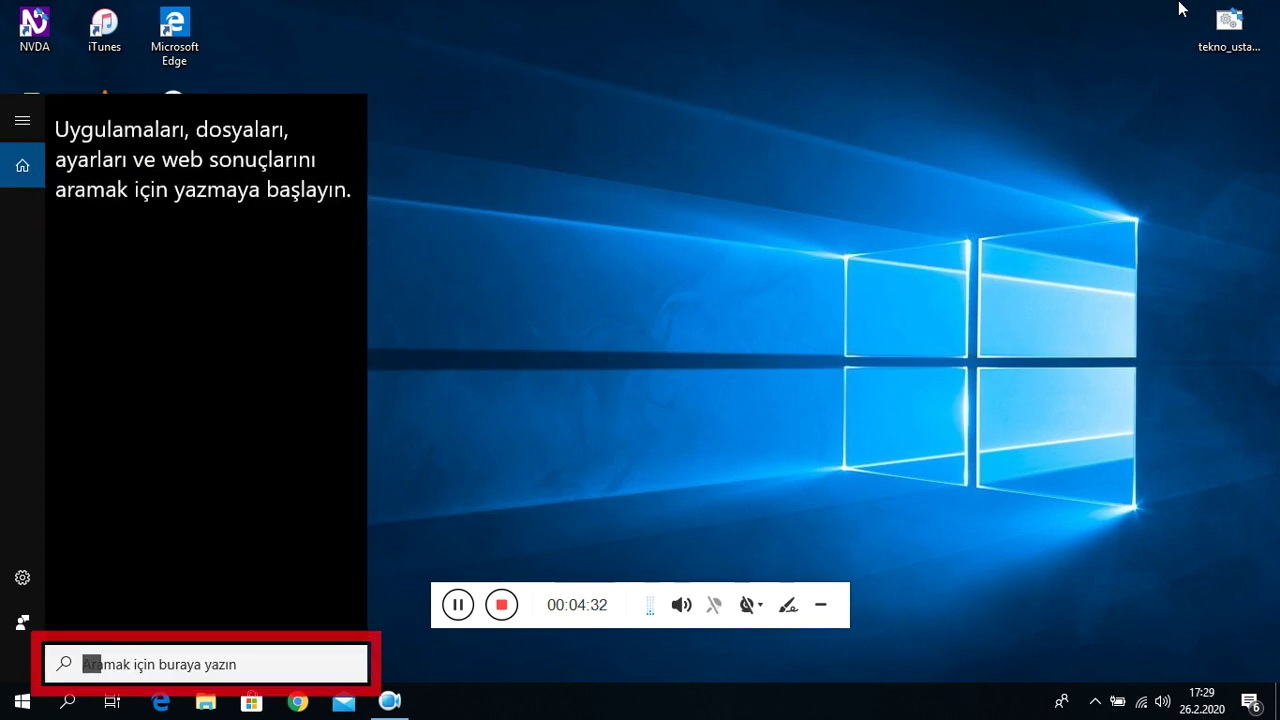
{"action": "type", "text": "win"}
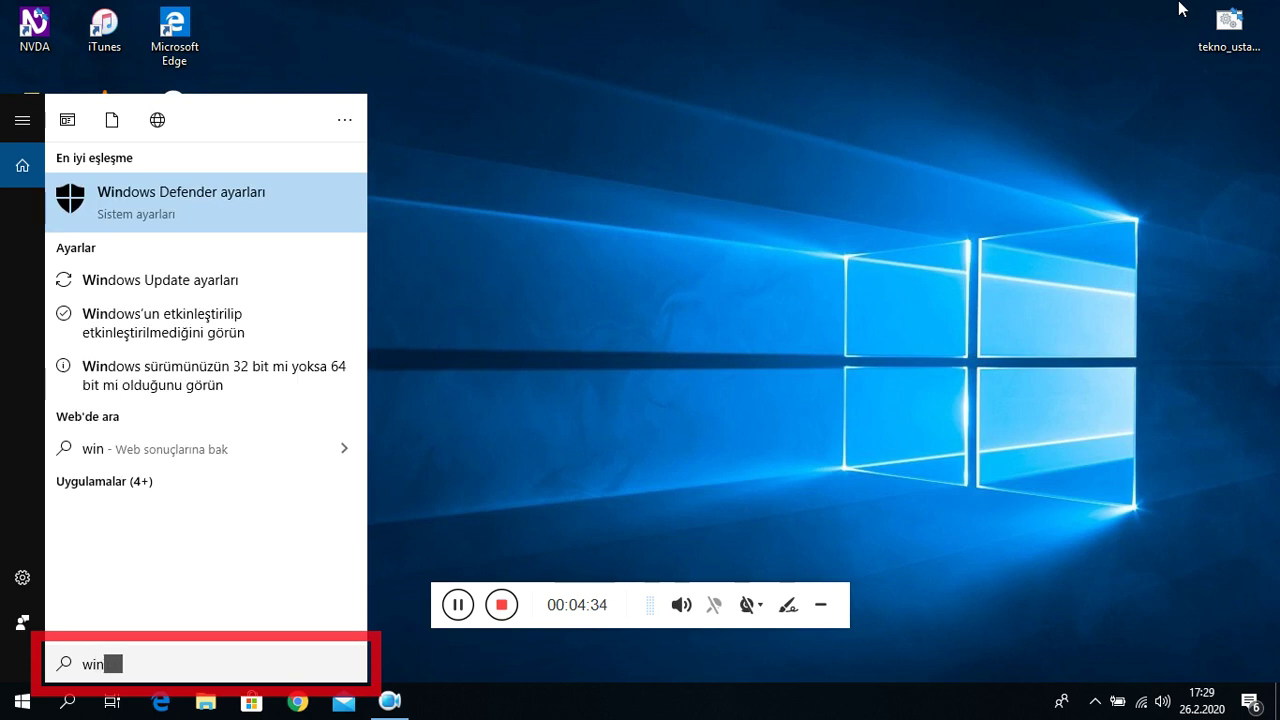
{"action": "type", "text": "do"}
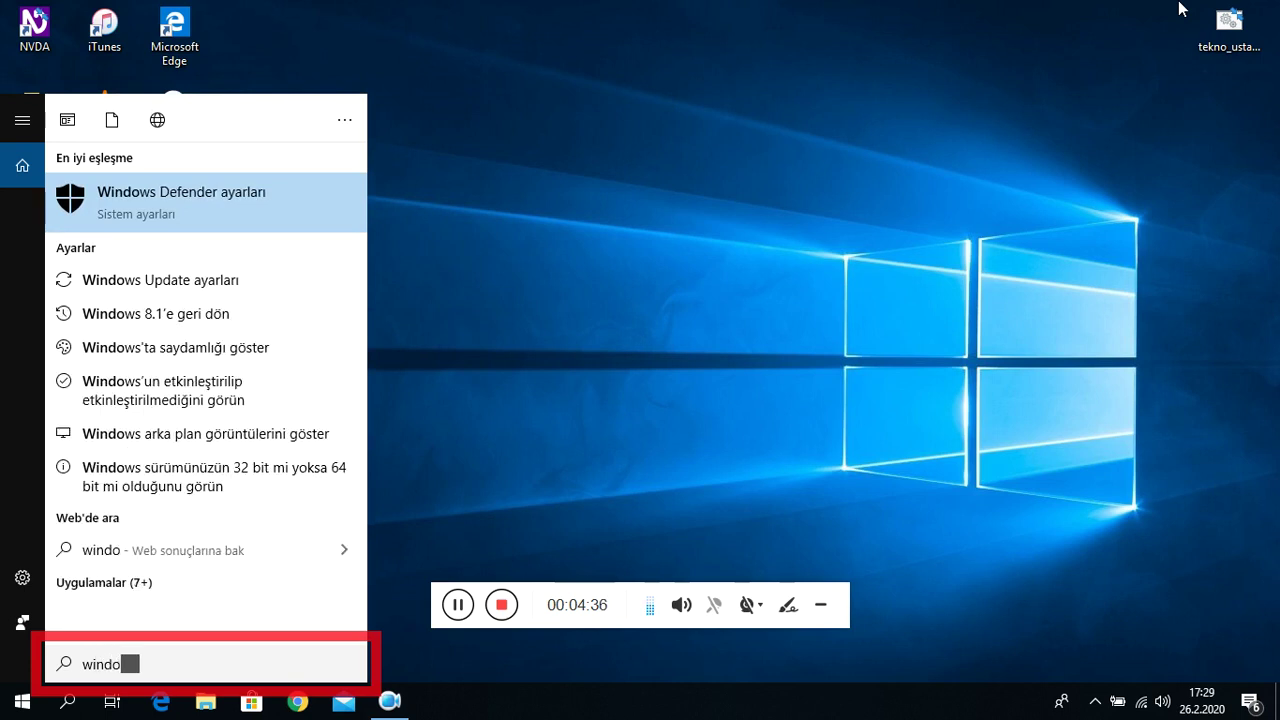
{"action": "type", "text": "ws"}
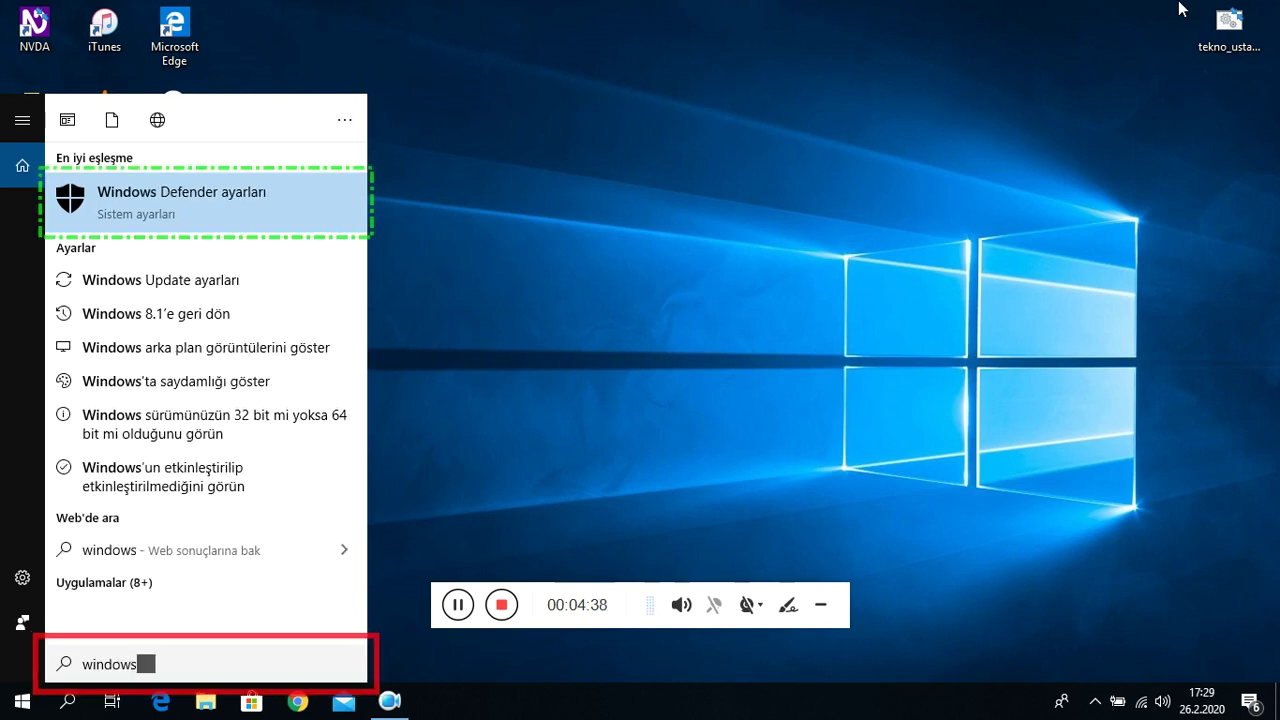
{"action": "type", "text": "'"}
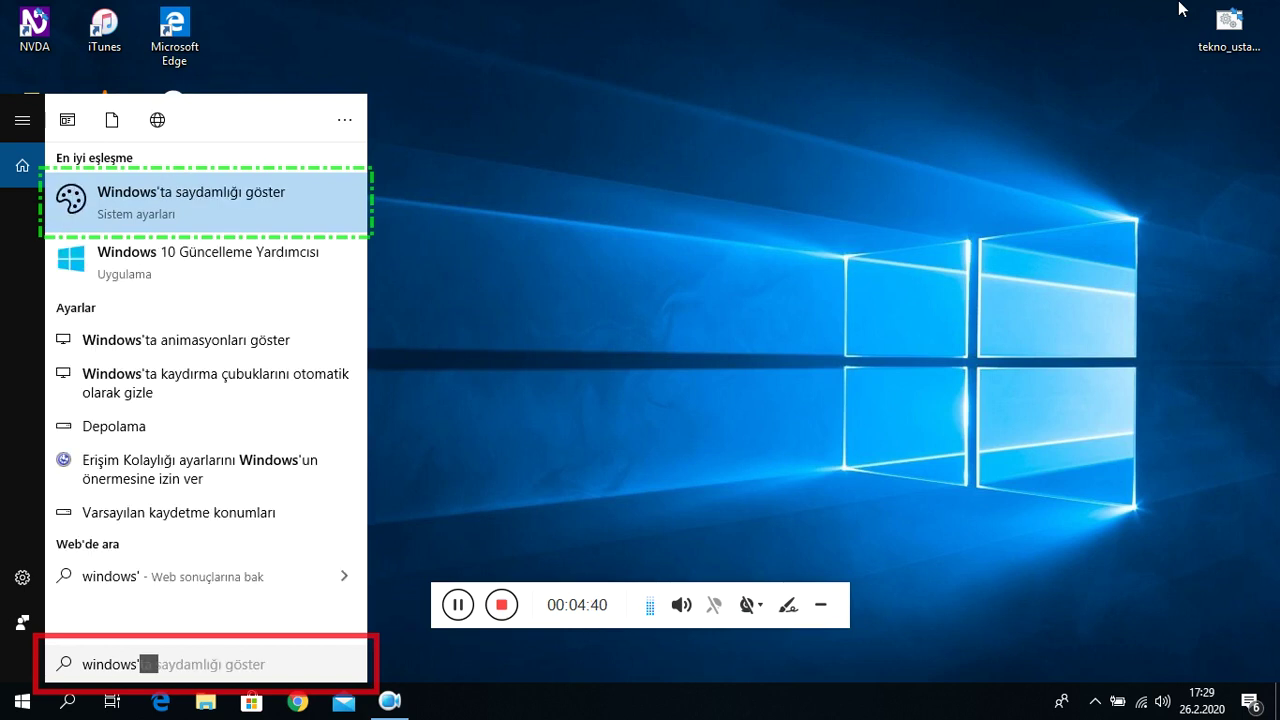
{"action": "type", "text": "u"}
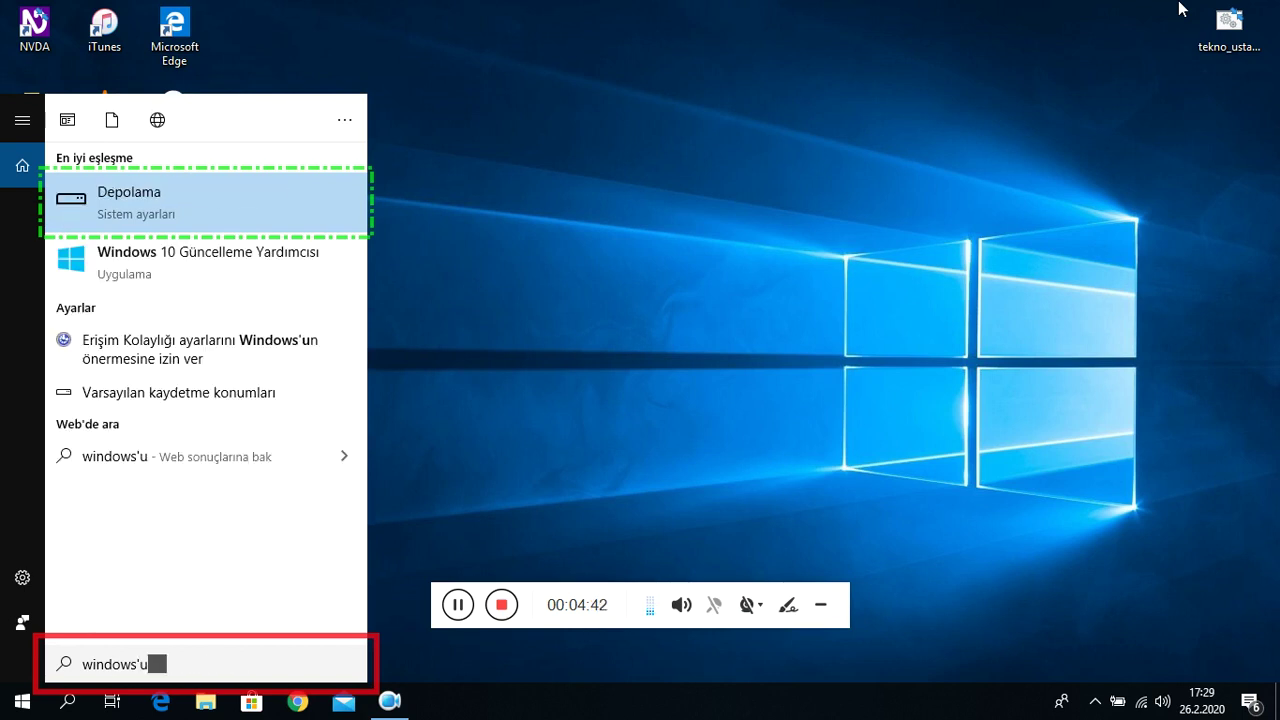
{"action": "key", "text": "Down"}
{"action": "key", "text": "Down"}
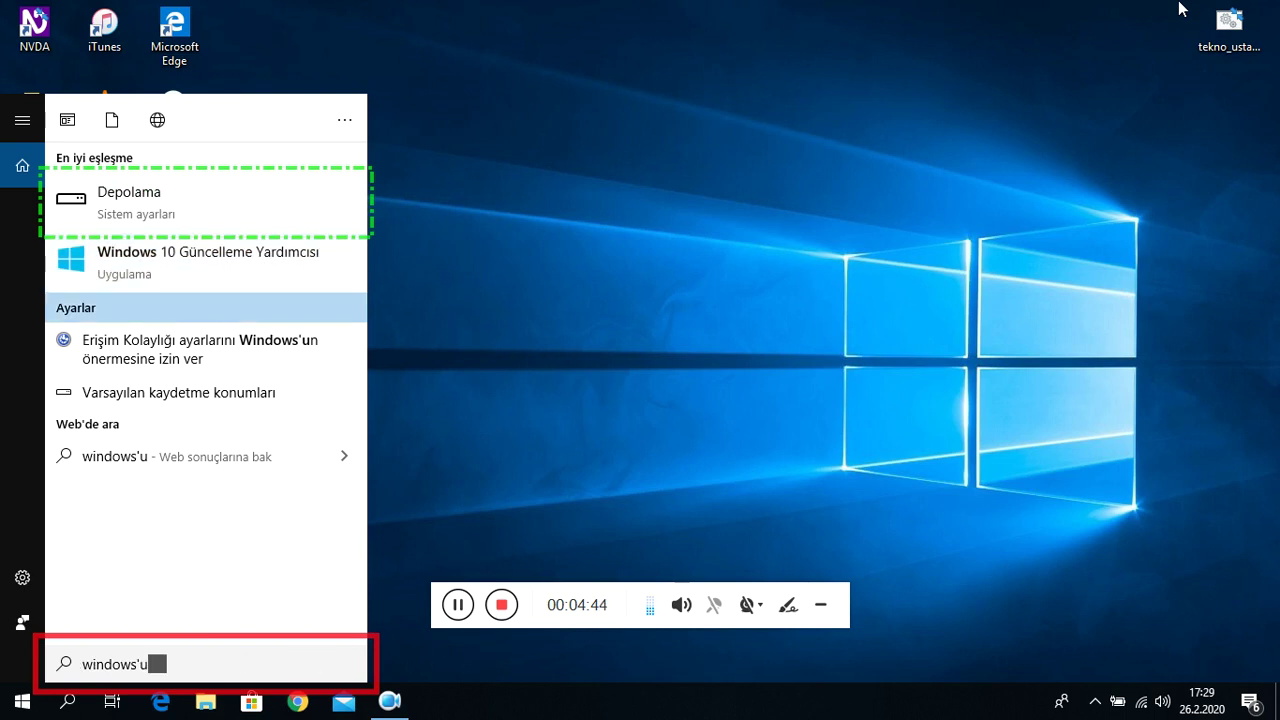
{"action": "key", "text": "Down"}
{"action": "key", "text": "Down"}
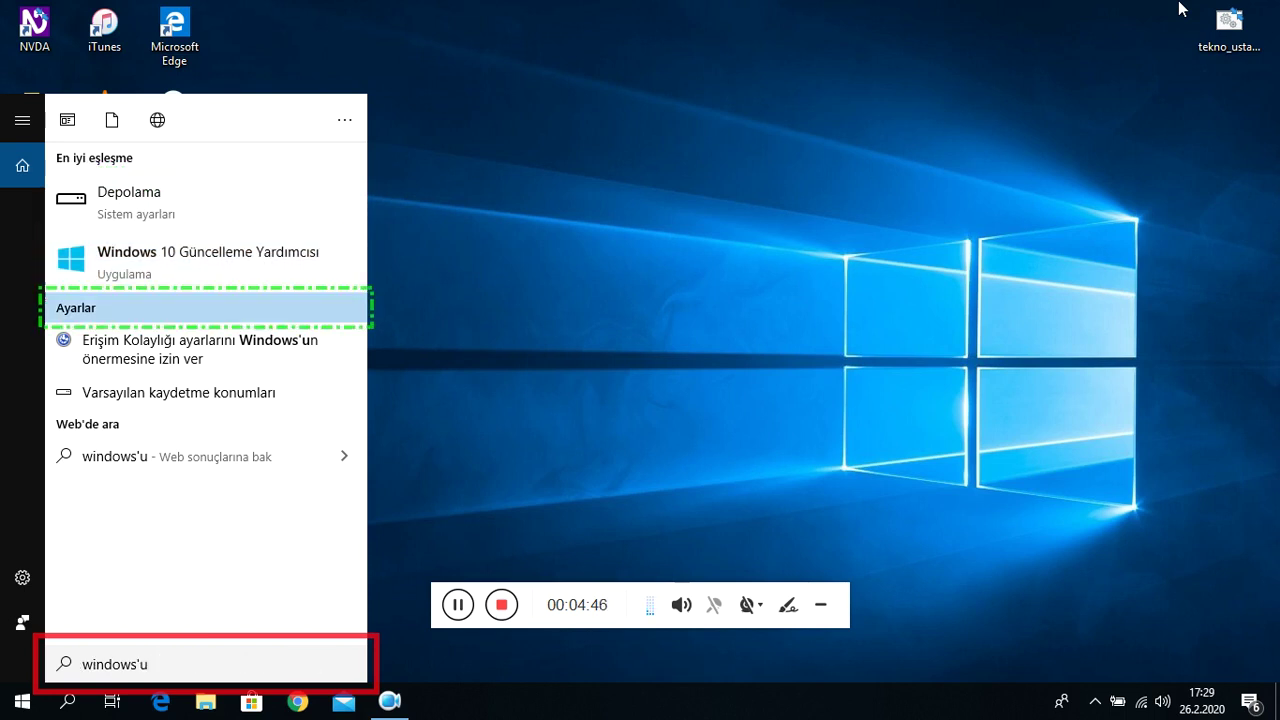
{"action": "key", "text": "Escape"}
Search Windows for "et" and open the Etkinleştirme system settings page.
{"action": "key", "text": "super"}
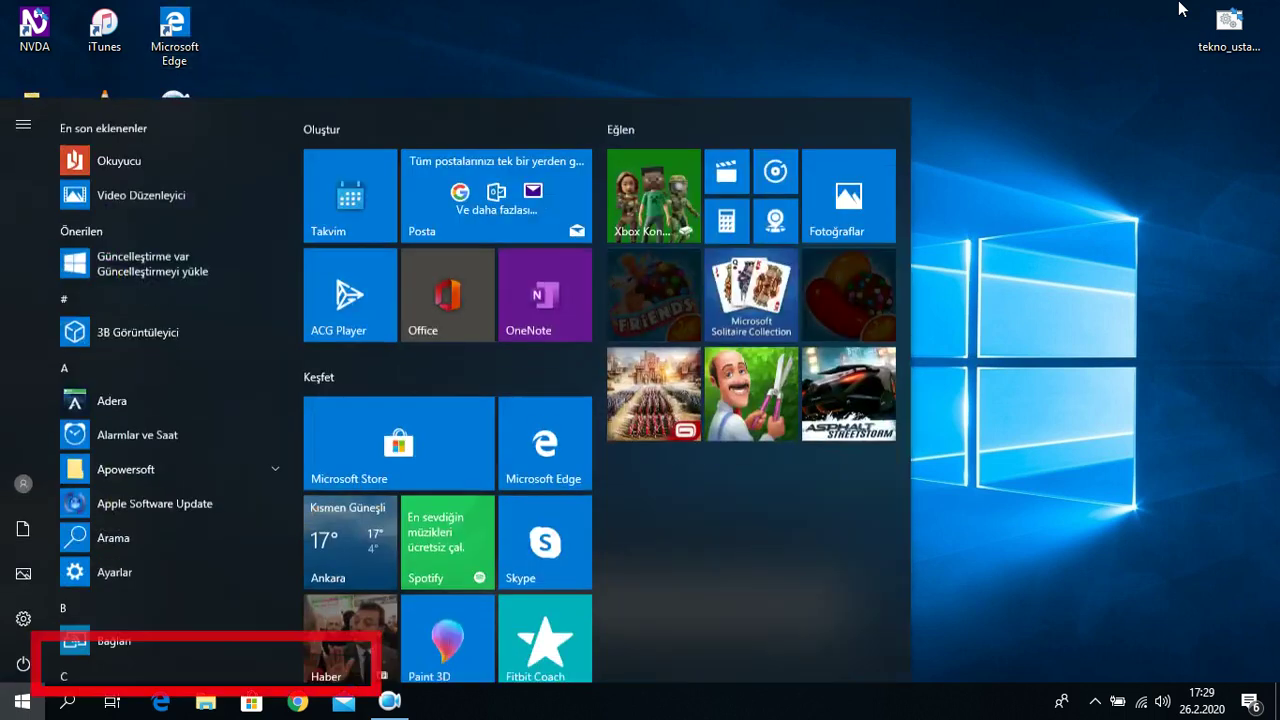
{"action": "type", "text": "e"}
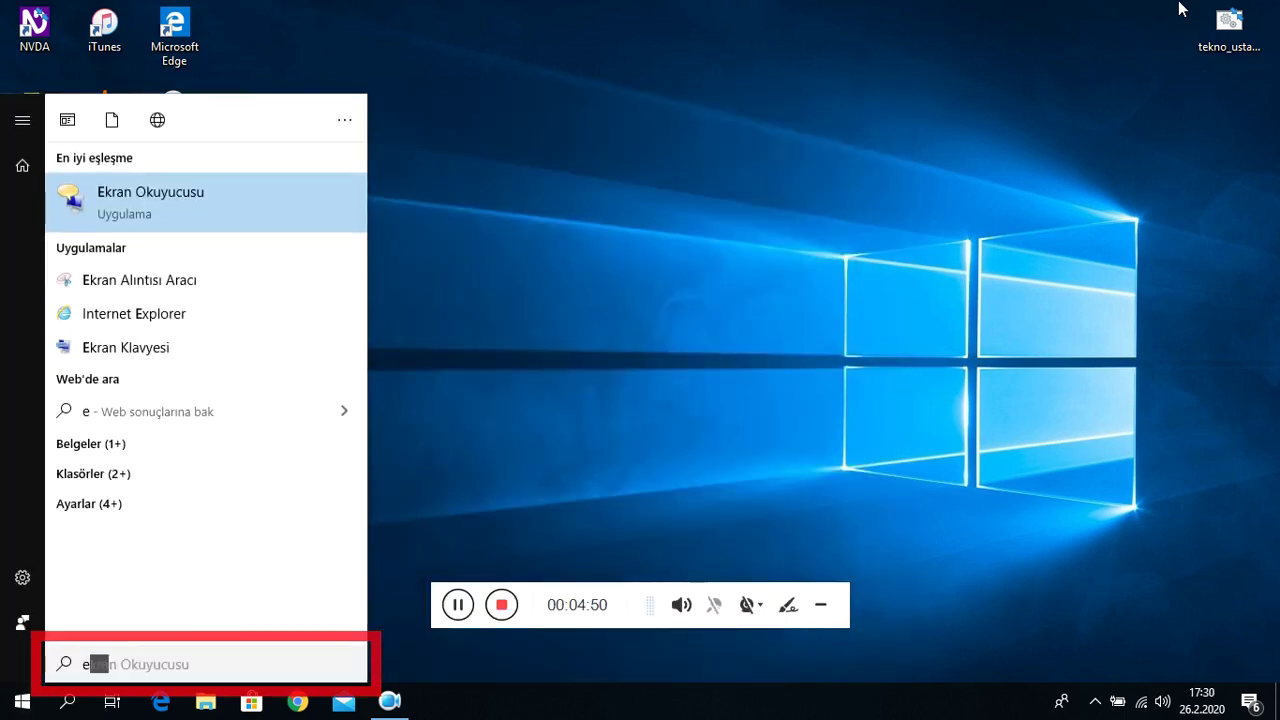
{"action": "type", "text": "t"}
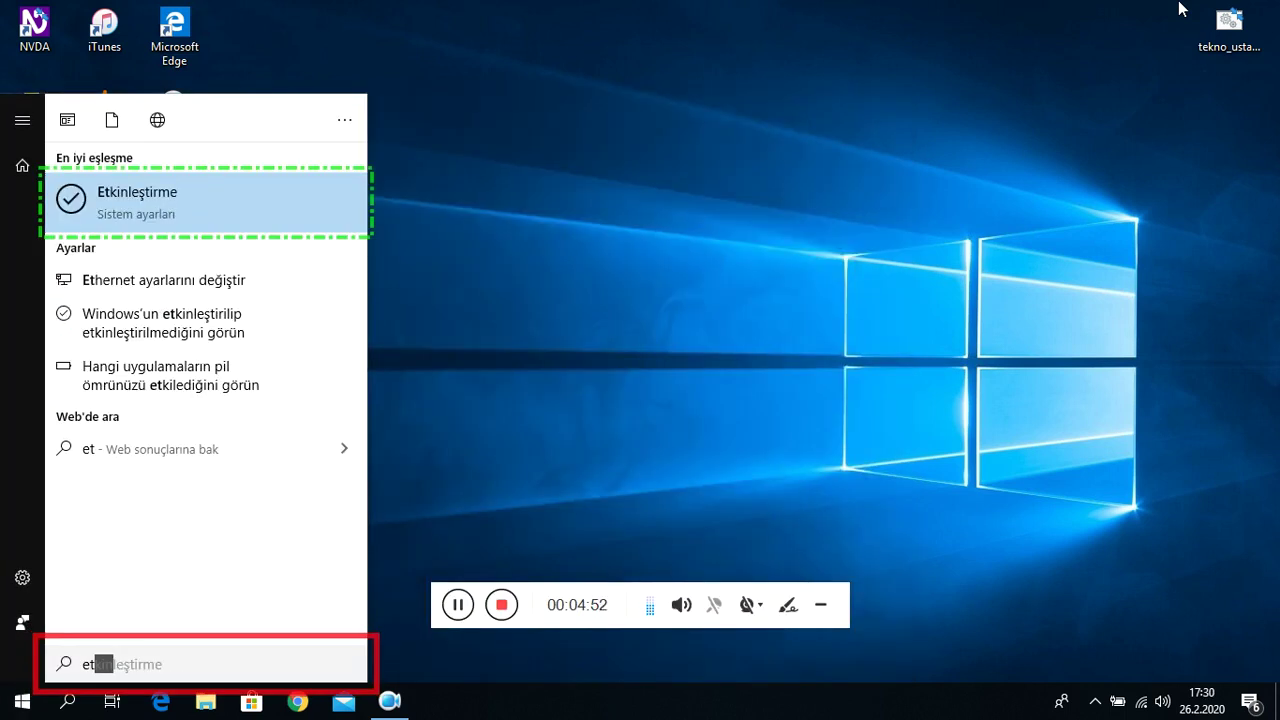
{"action": "key", "text": "Return"}
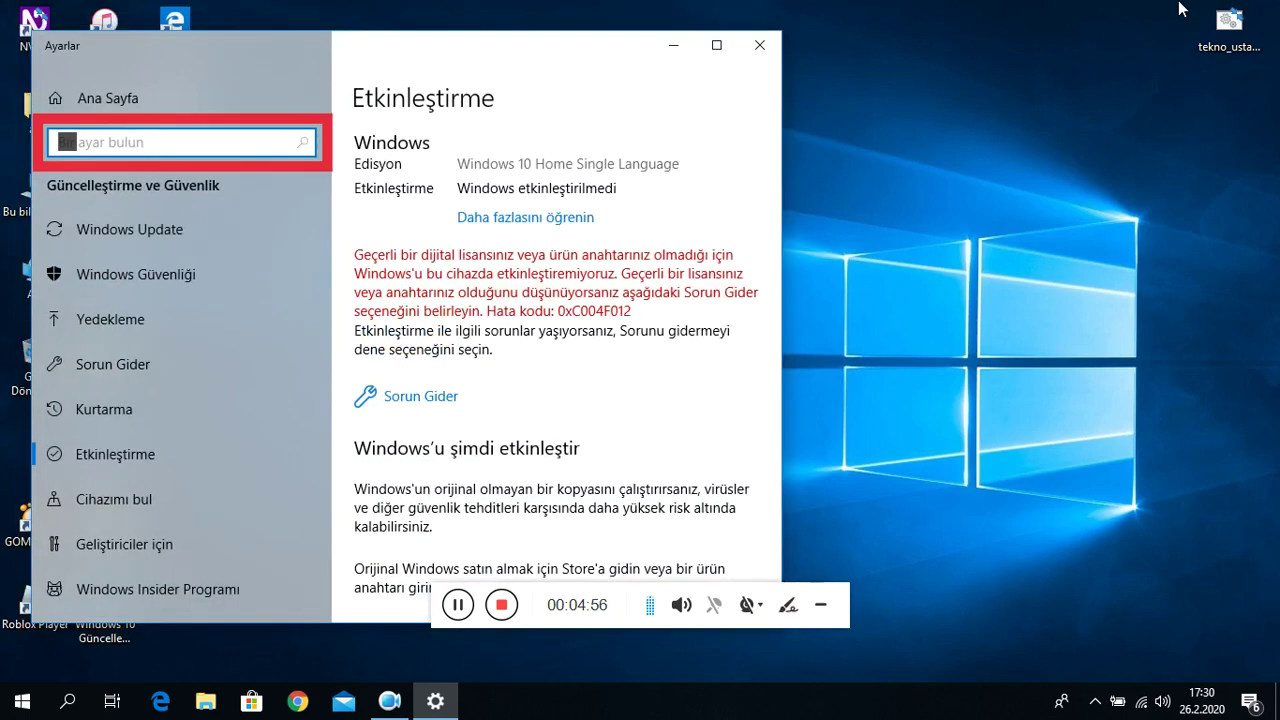
Examine the Windows edition, activation status and available options on the Etkinleştirme page, and close Settings.
{"action": "key", "text": "Tab"}
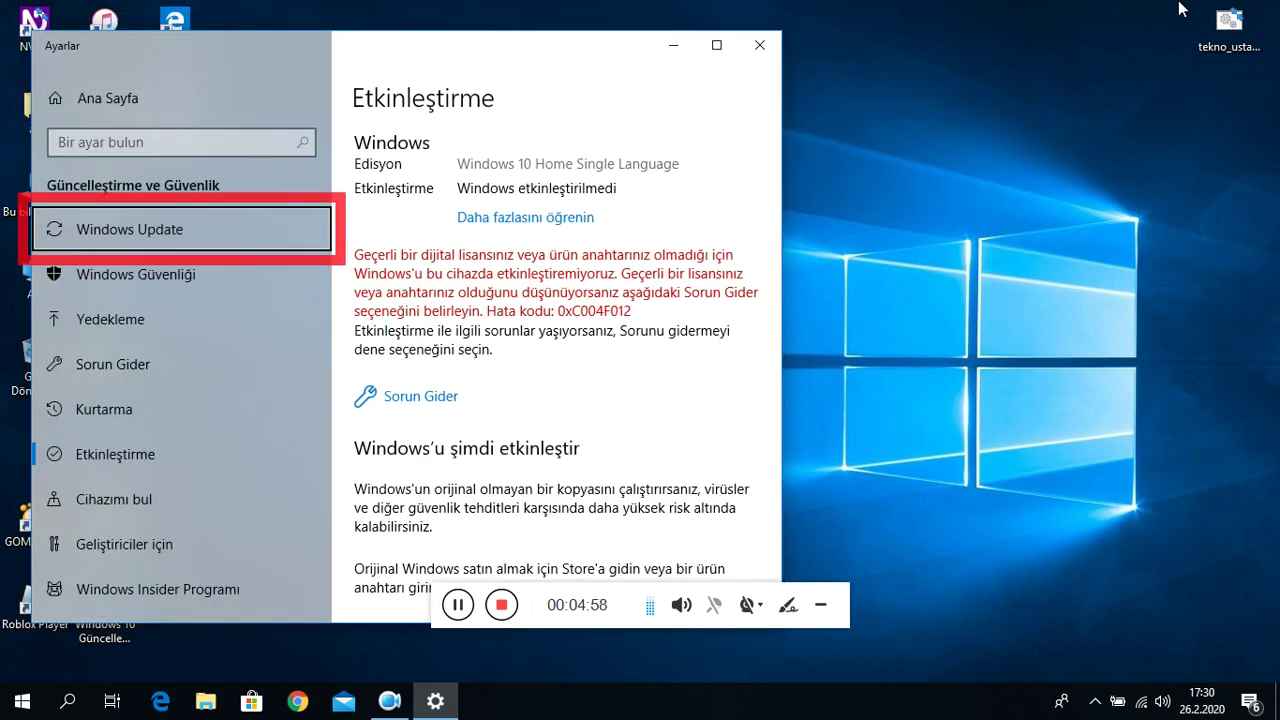
{"action": "key", "text": "Tab"}
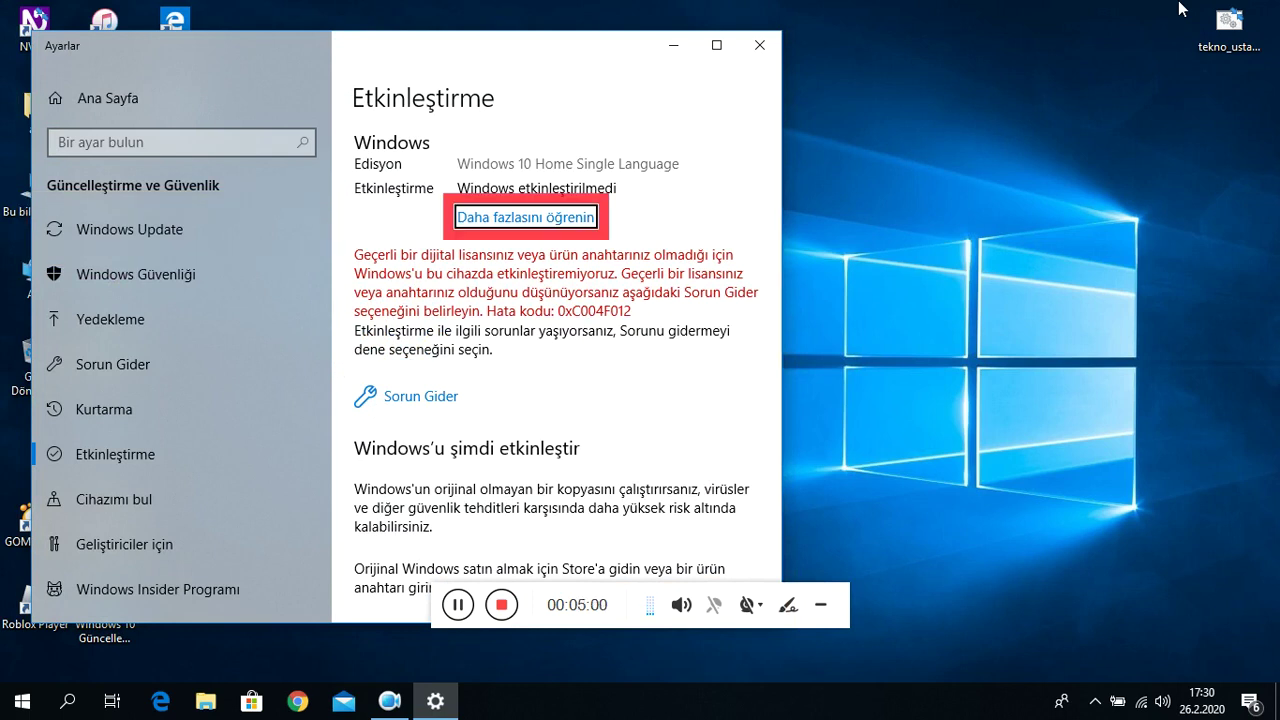
{"action": "key", "text": "Tab"}
{"action": "key", "text": "Tab"}
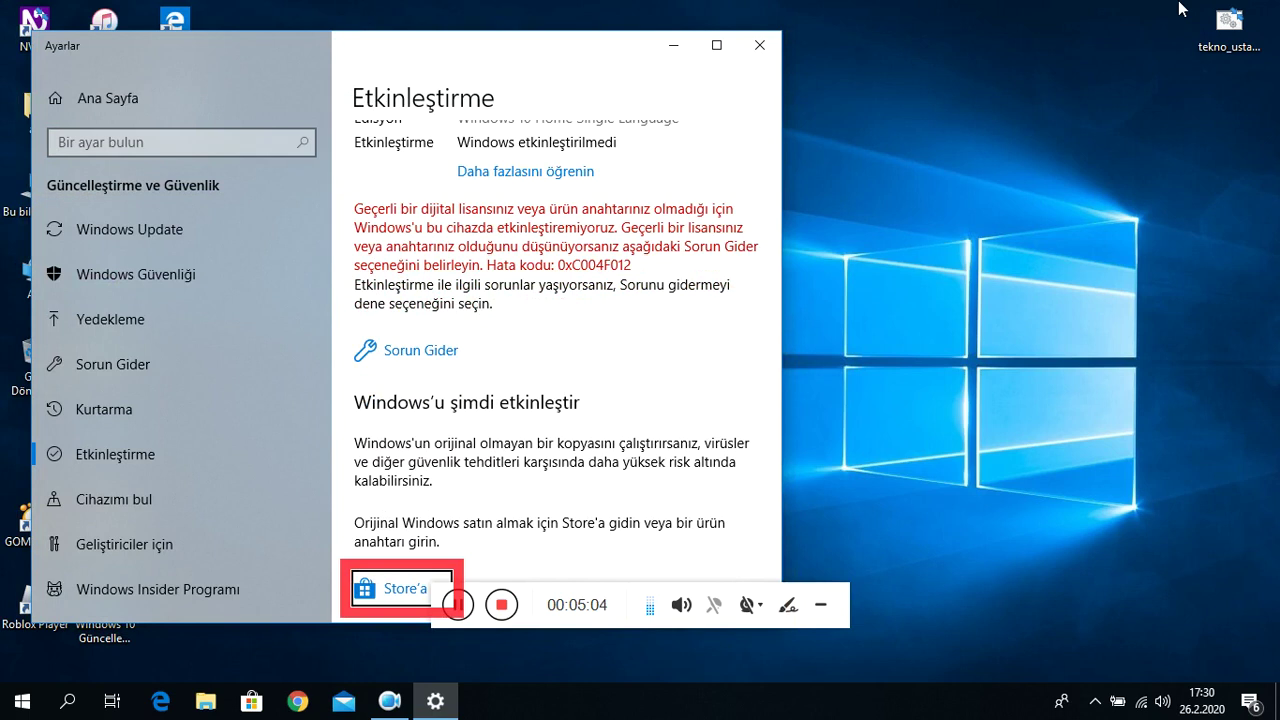
{"action": "key", "text": "Tab"}
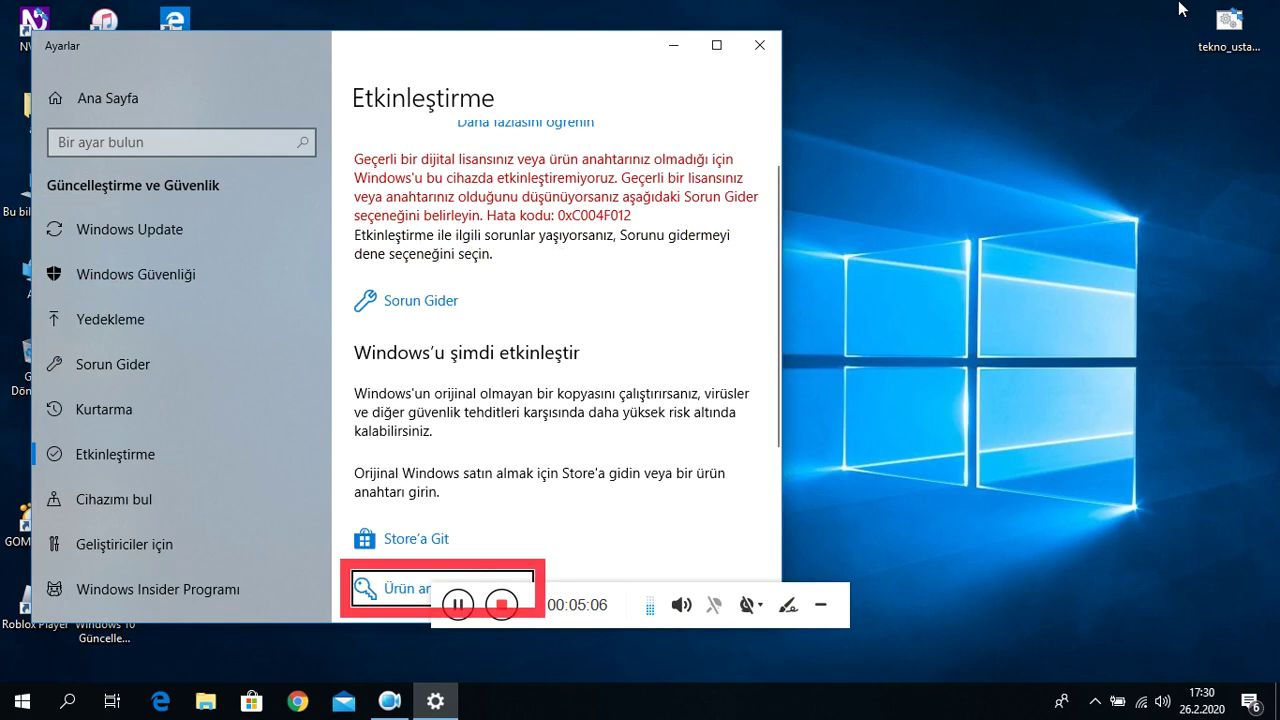
{"action": "key", "text": "Tab"}
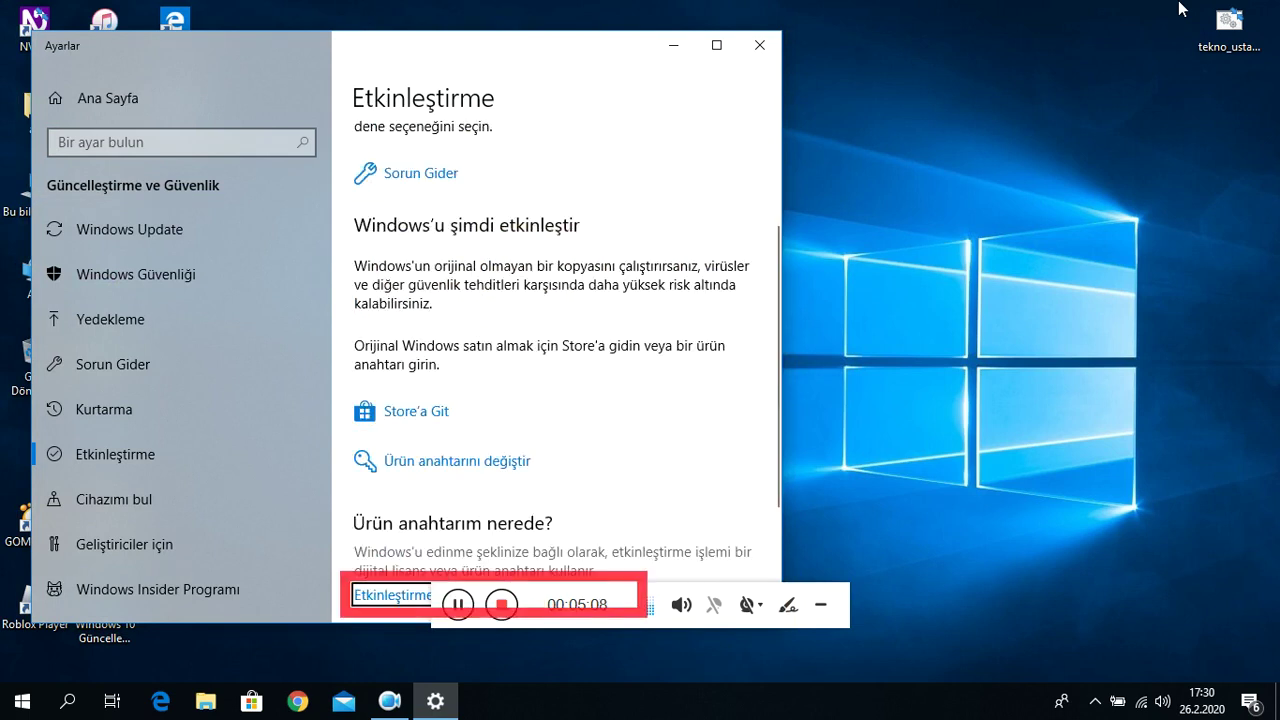
{"action": "key", "text": "Tab"}
{"action": "key", "text": "Tab"}
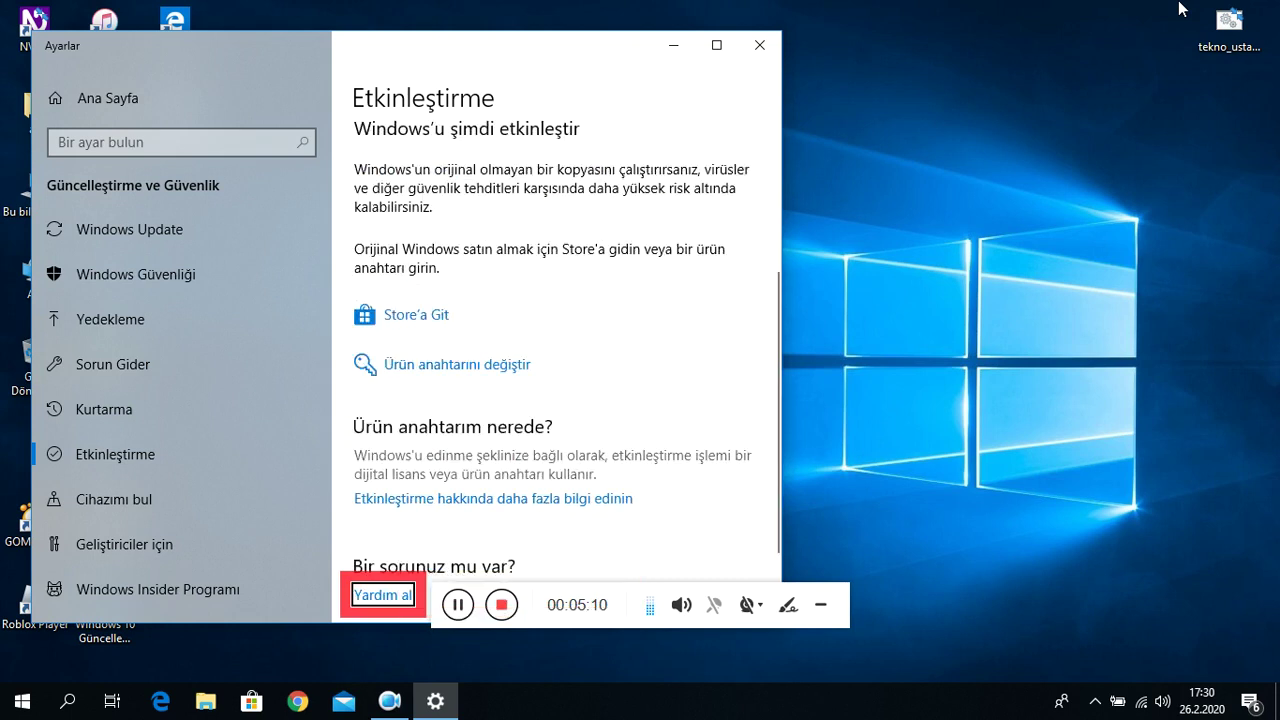
{"action": "key", "text": "Tab"}
{"action": "key", "text": "Tab"}
{"action": "key", "text": "Tab"}
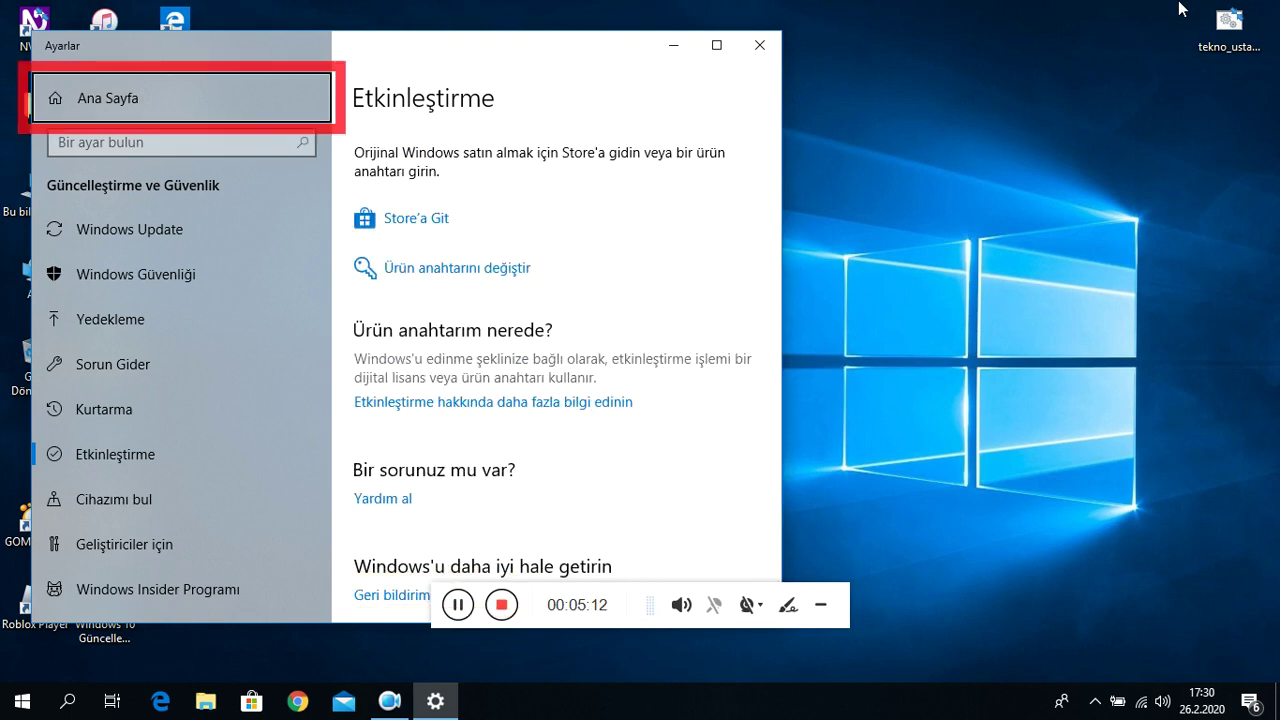
{"action": "key", "text": "Tab"}
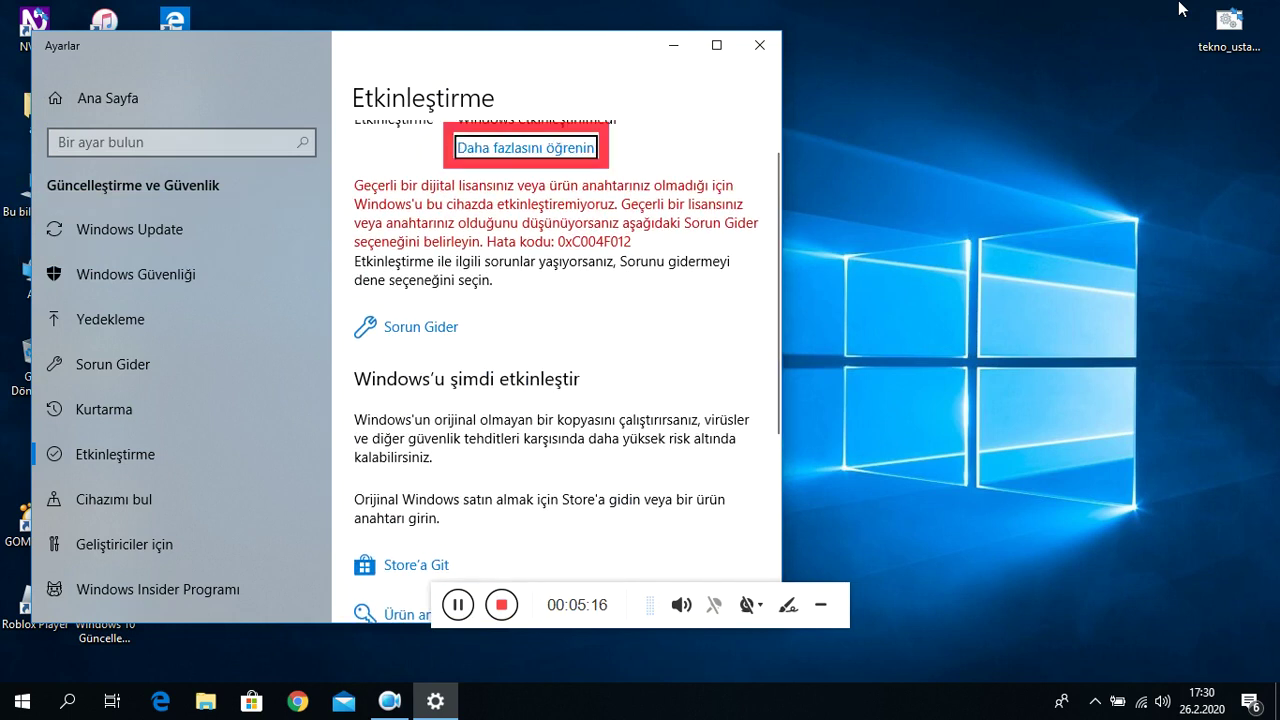
{"action": "key", "text": "Tab"}
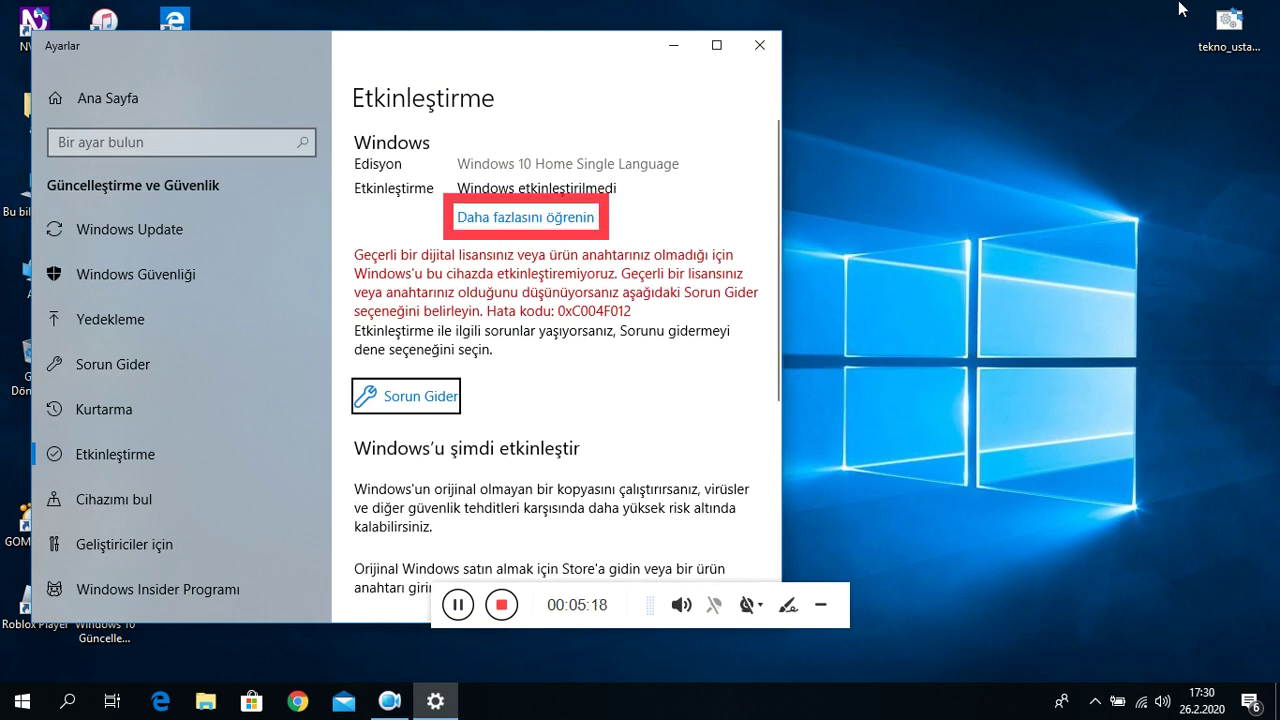
{"action": "key", "text": "Tab"}
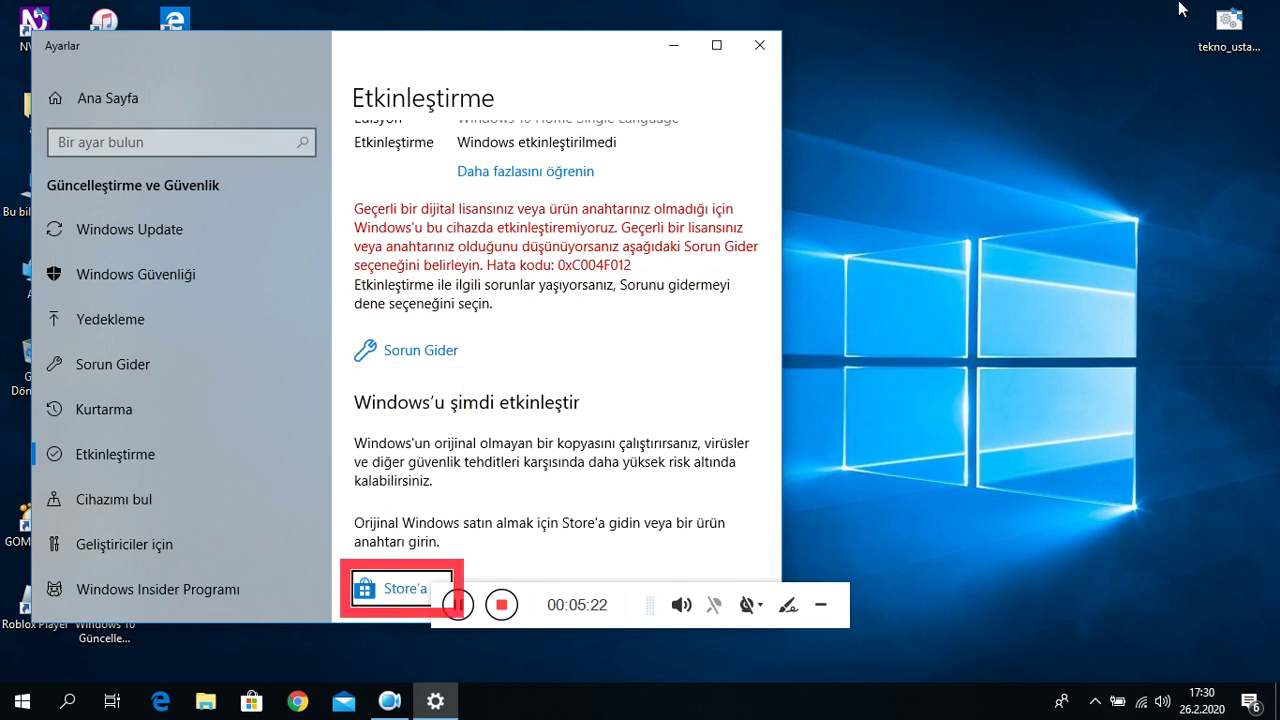
{"action": "key", "text": "Tab"}
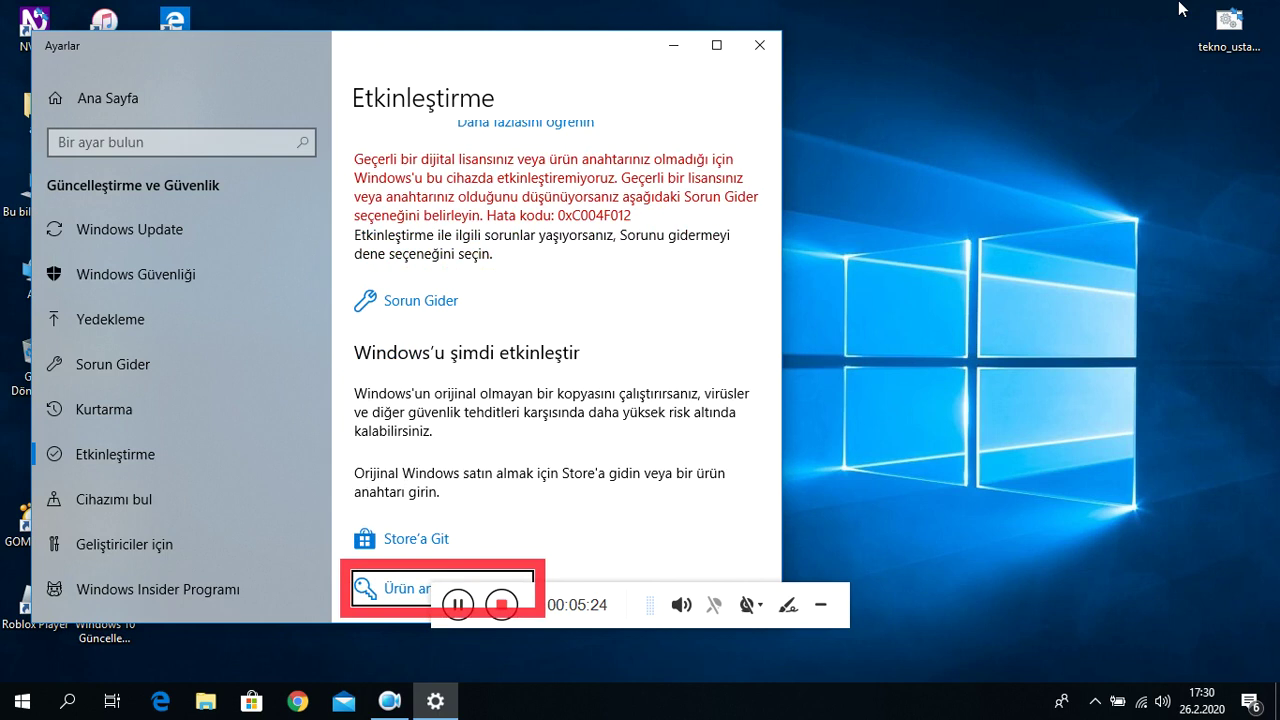
{"action": "key", "text": "Tab"}
{"action": "key", "text": "Tab"}
{"action": "key", "text": "Tab"}
{"action": "key", "text": "Tab"}
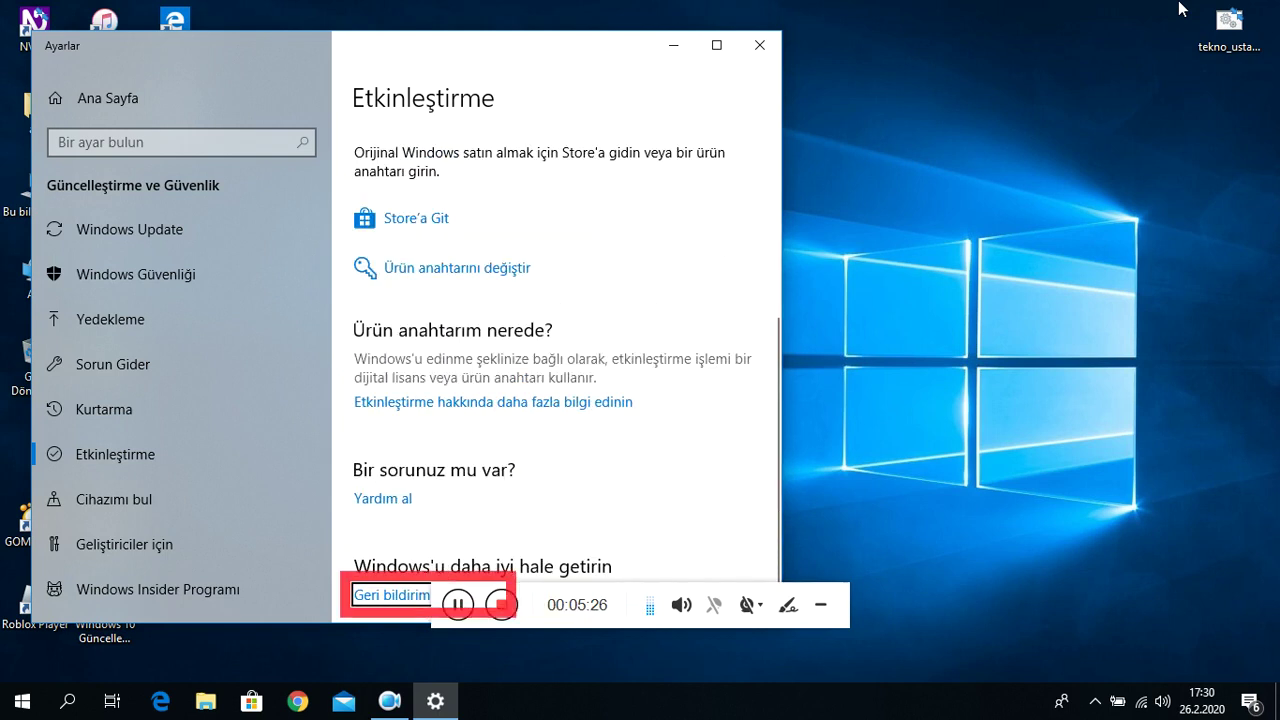
{"action": "key", "text": "Tab"}
{"action": "key", "text": "Tab"}
{"action": "key", "text": "Tab"}
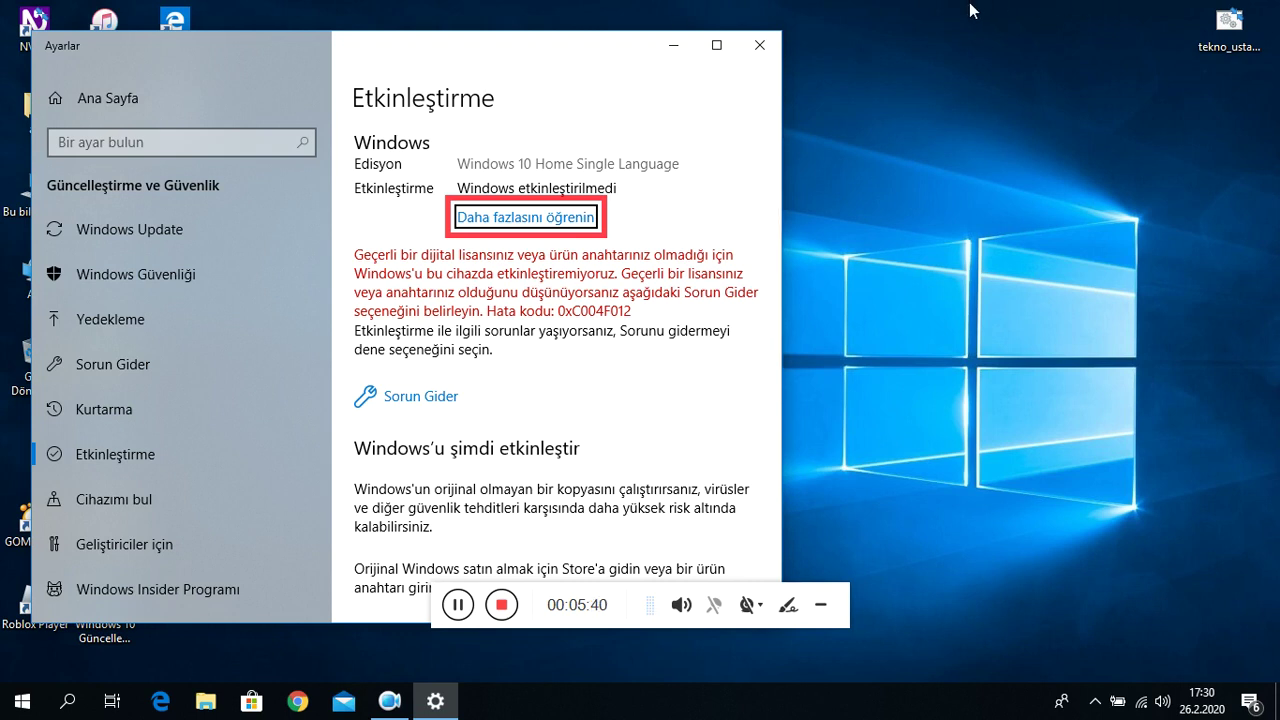
{"action": "right_click", "coordinate": [640, 360]}
{"action": "key", "text": "Escape"}
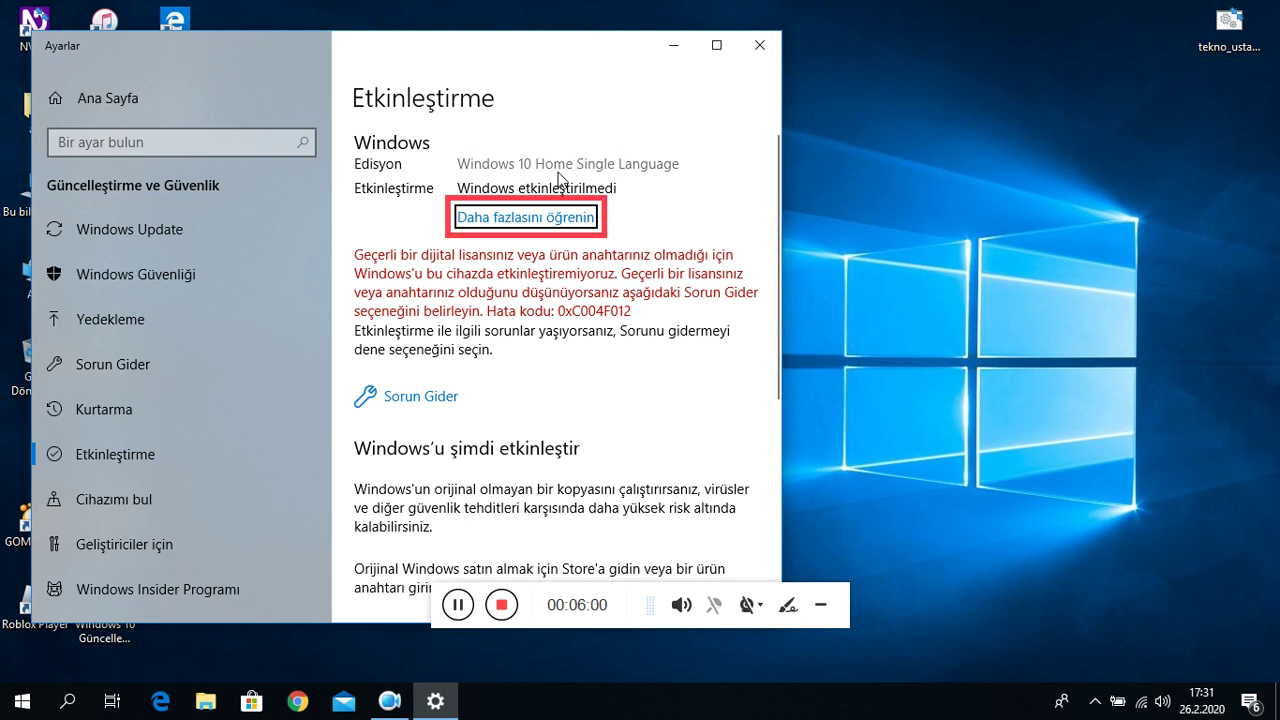
{"action": "key", "text": "alt+F4"}
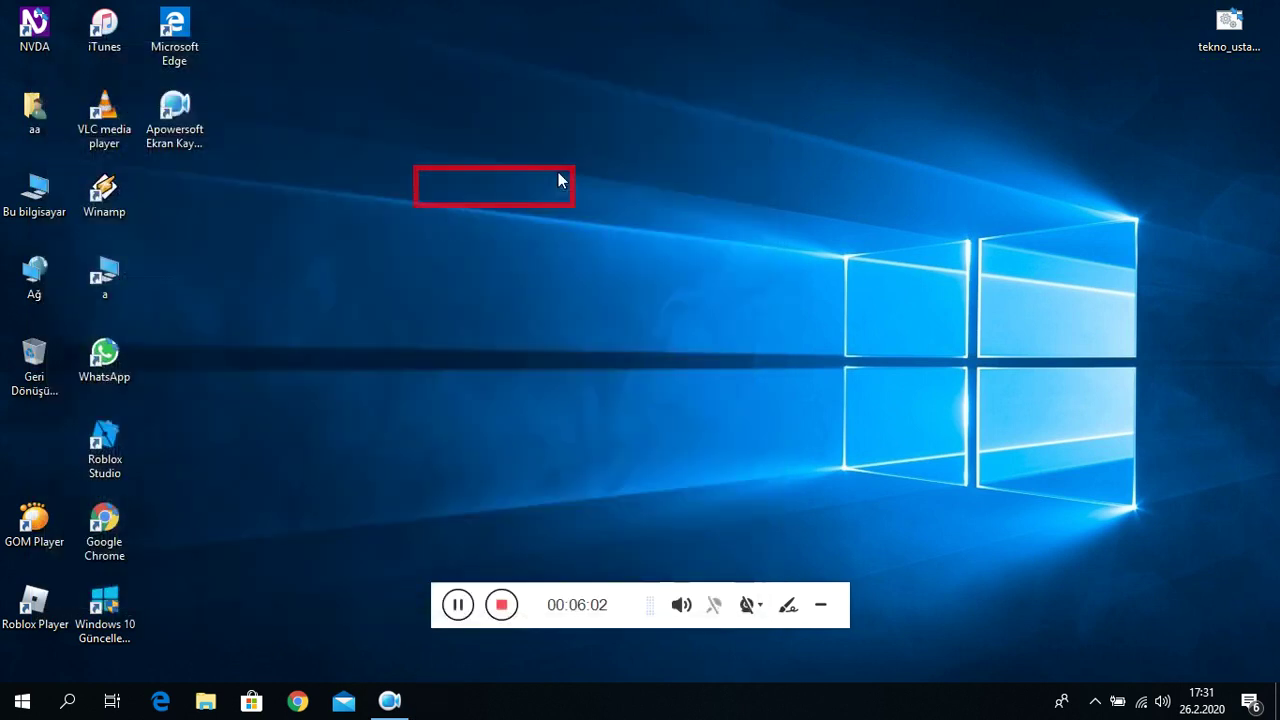